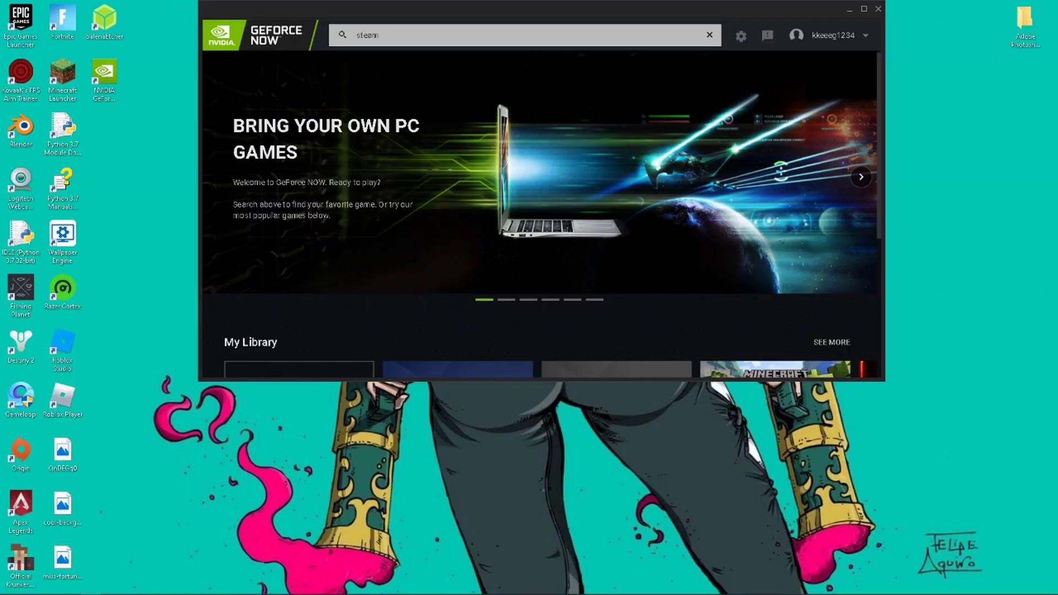
# - Search GeForce NOW for Steam and launch the Steam result in a cloud session
pyautogui.click(427, 35)
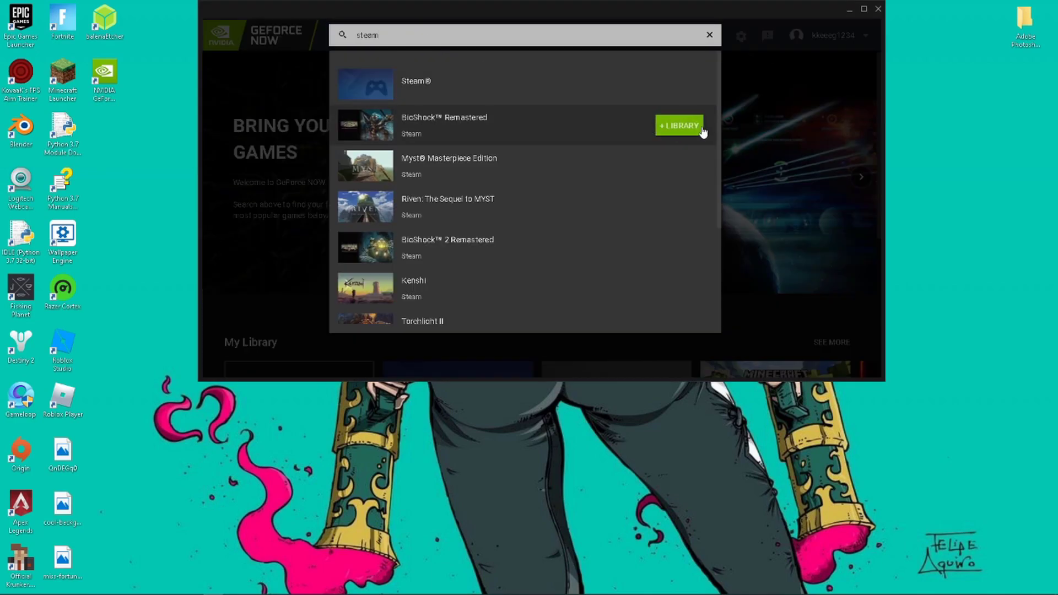
pyautogui.click(682, 87)
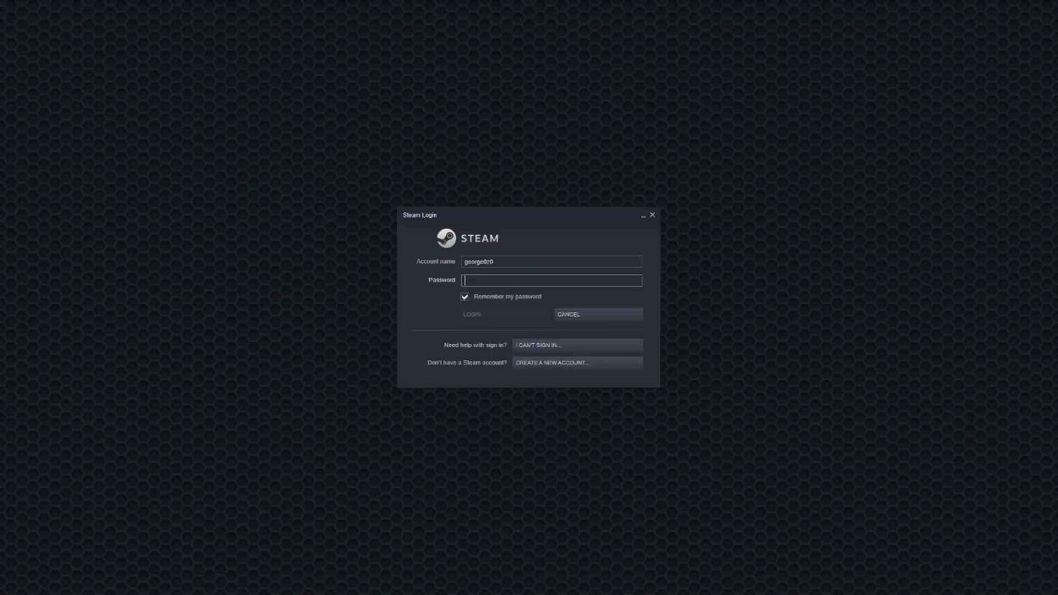
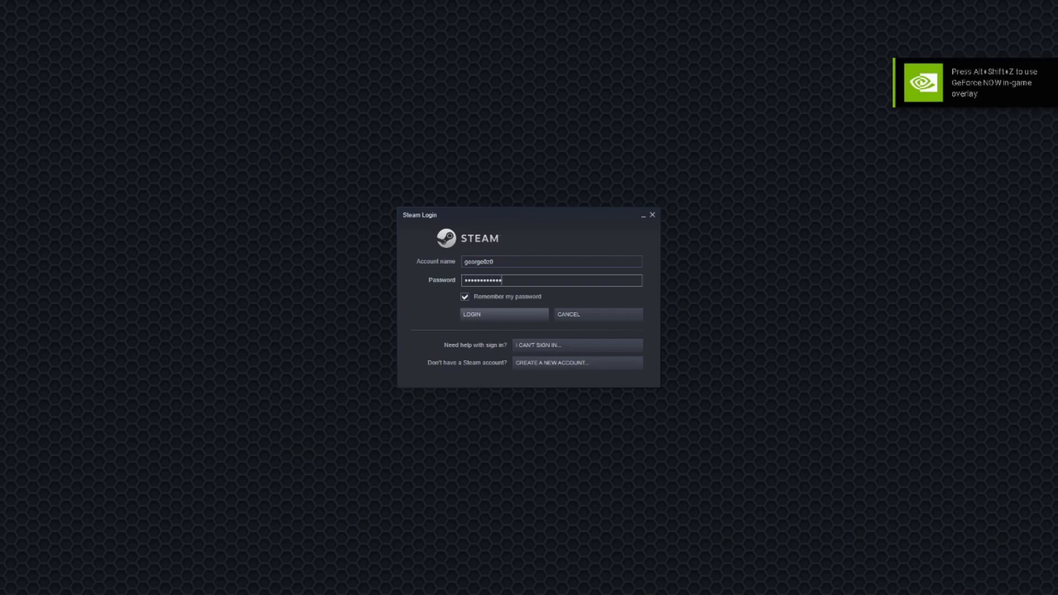
# - Sign in to Steam with the account password and enter the Steam Guard code
pyautogui.press('Return')
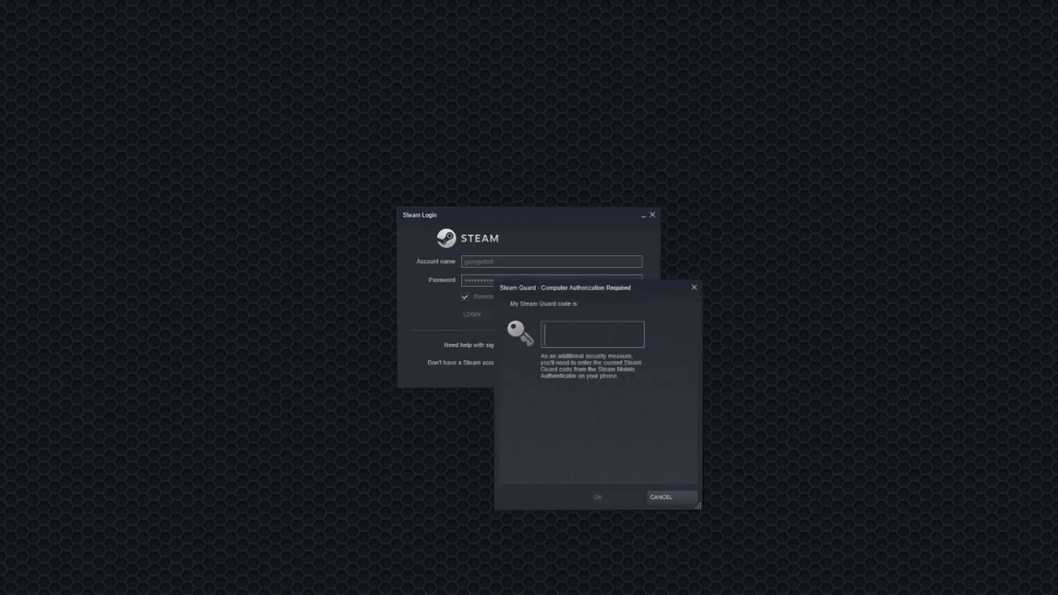
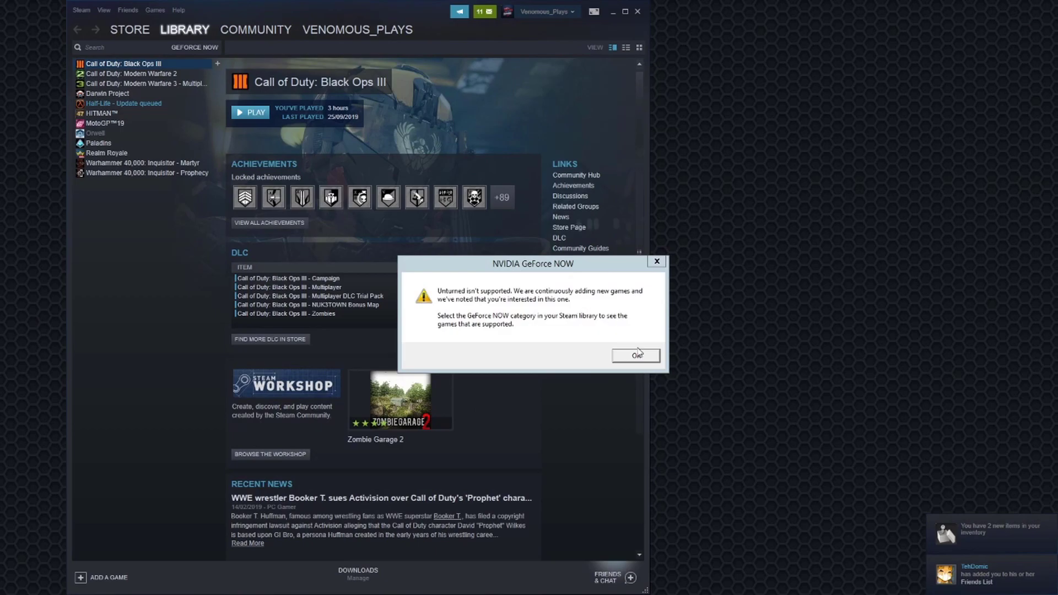
# - Dismiss the unsupported-game notice, switch the library to Games and expand Favorites
pyautogui.click(639, 357)
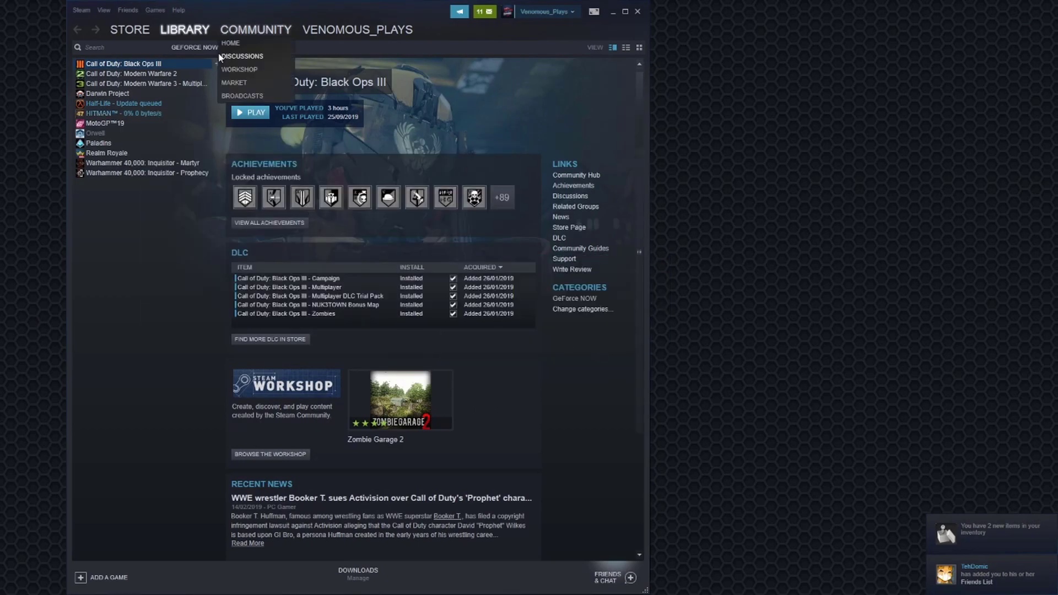
pyautogui.moveTo(195, 40)
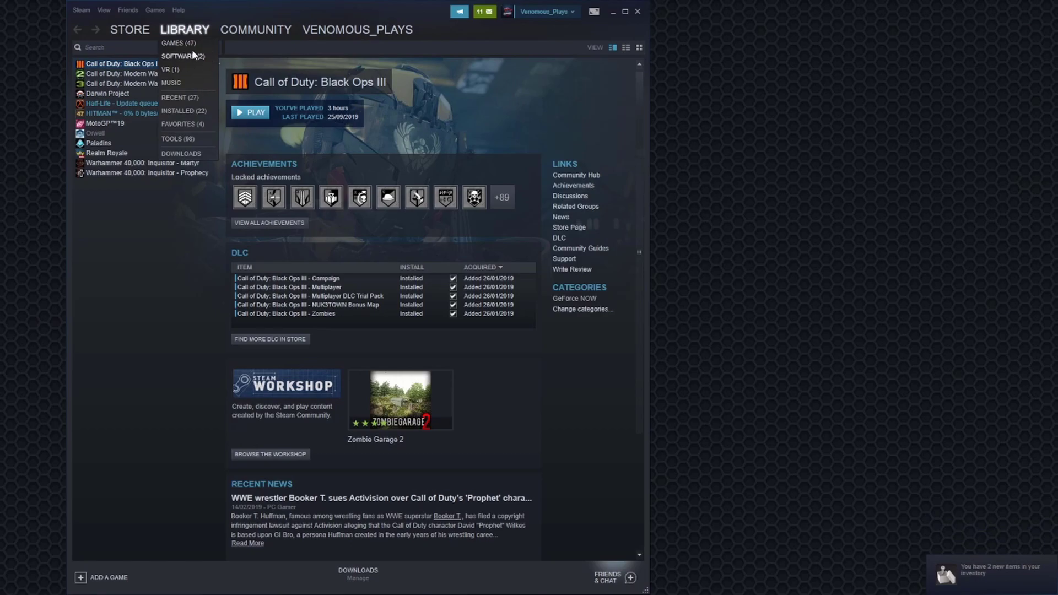
pyautogui.click(189, 46)
pyautogui.click(96, 64)
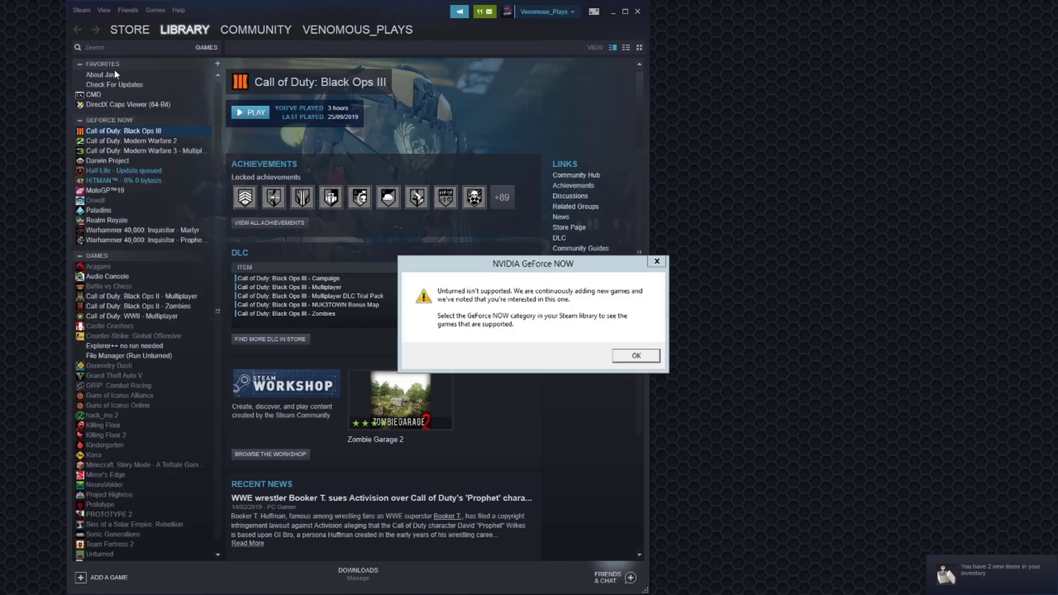
pyautogui.click(644, 357)
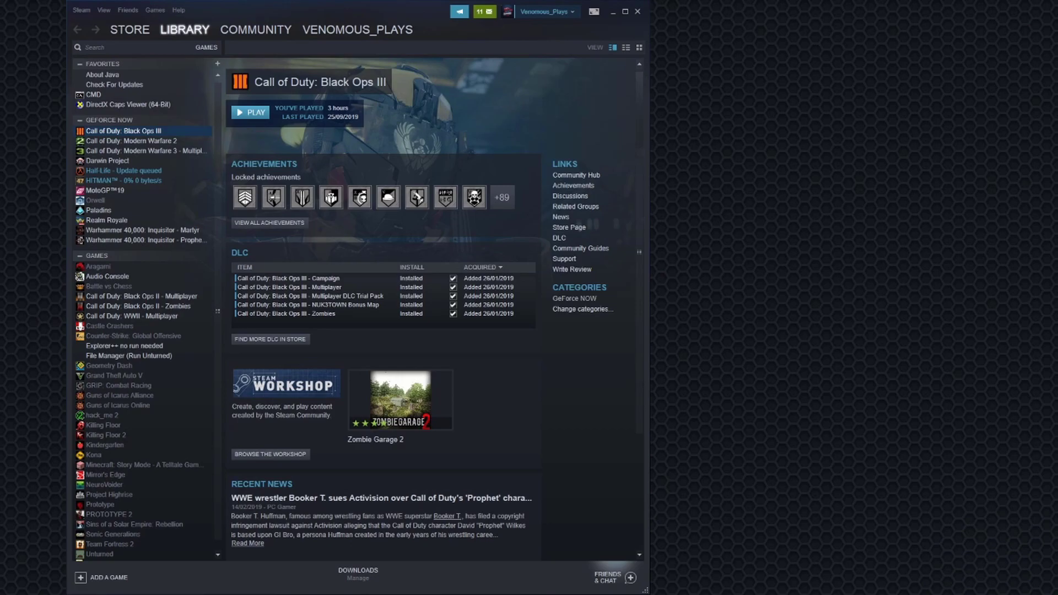
# - Delete the CMD, About Java and Check For Updates shortcuts from Favorites
pyautogui.click(101, 96)
pyautogui.rightClick(102, 97)
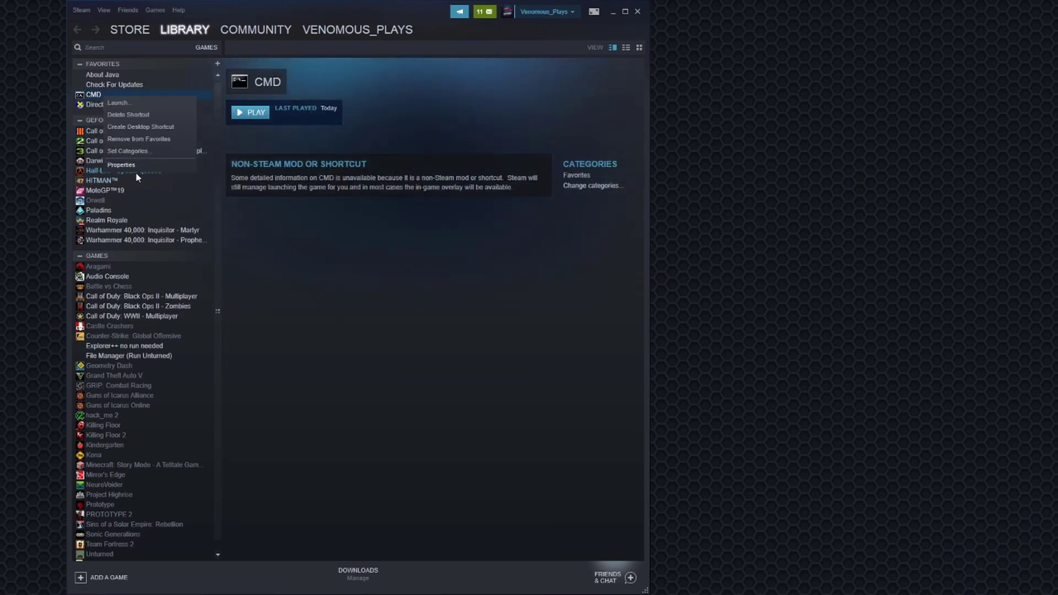
pyautogui.click(141, 115)
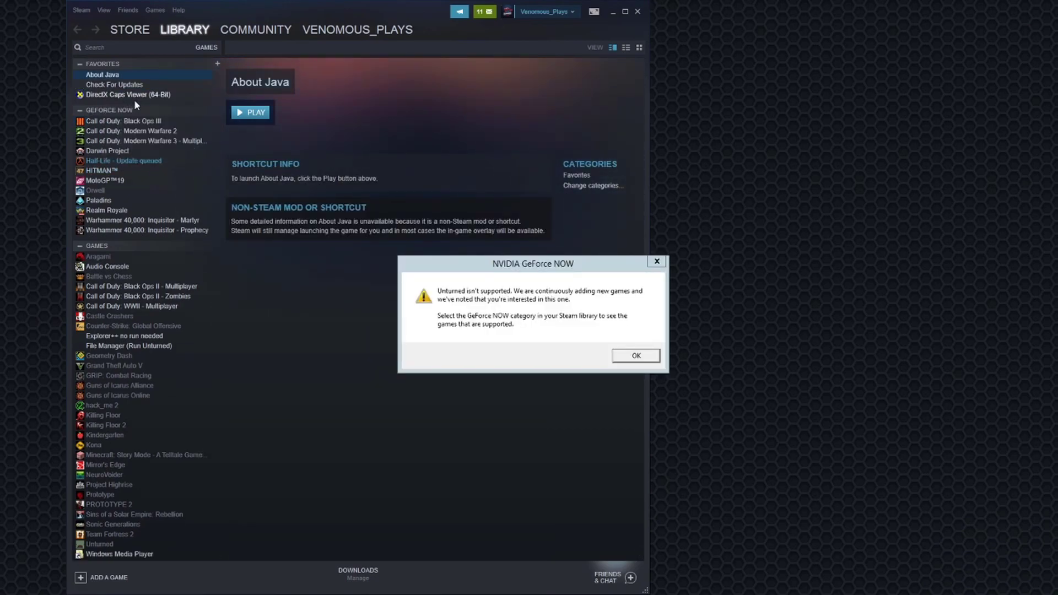
pyautogui.click(636, 357)
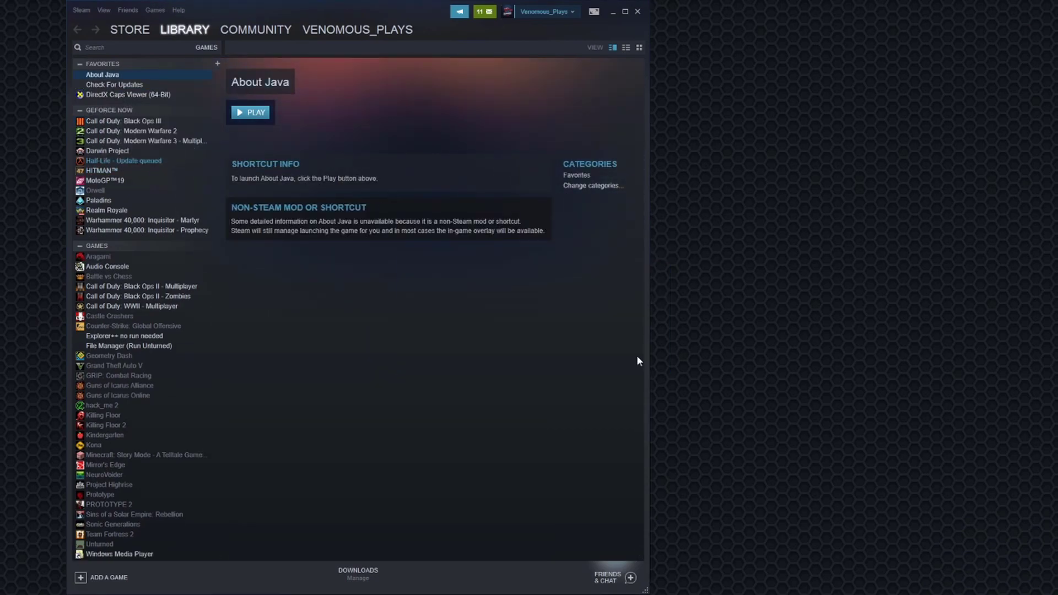
pyautogui.rightClick(104, 79)
pyautogui.click(132, 92)
pyautogui.rightClick(122, 75)
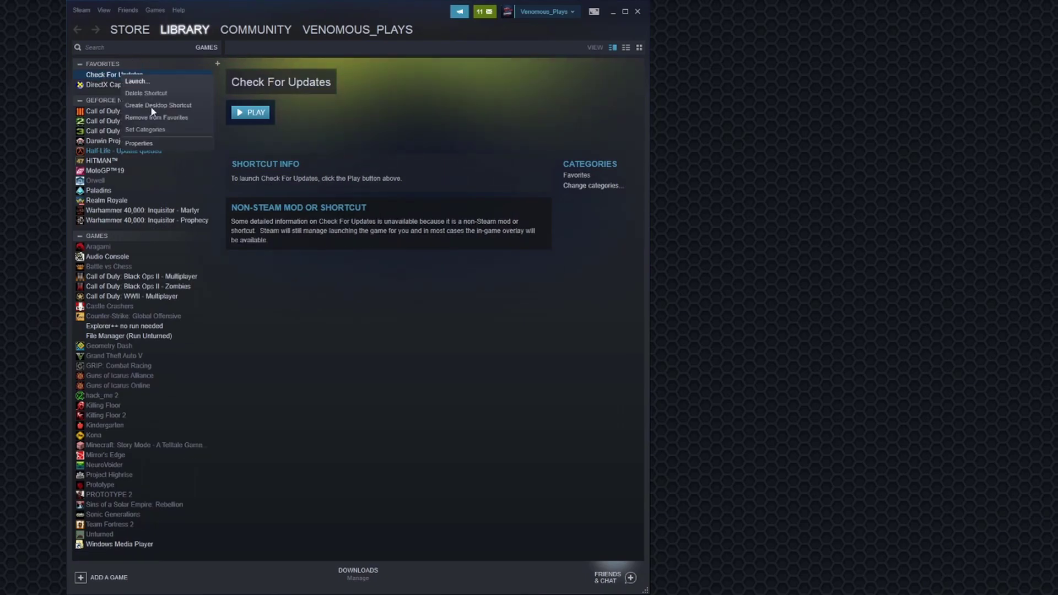
pyautogui.click(145, 94)
pyautogui.rightClick(107, 75)
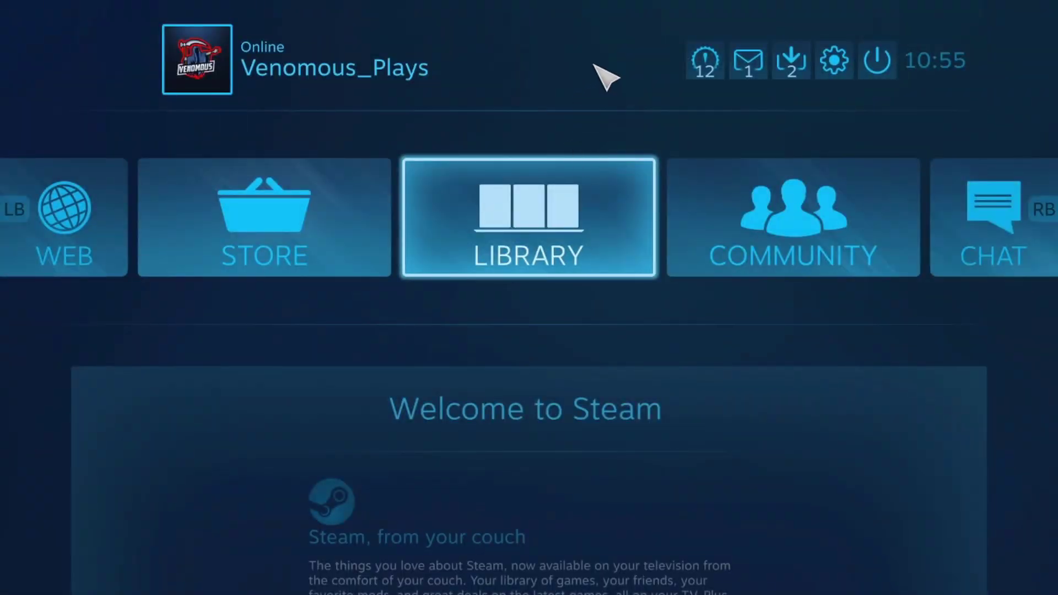
# - Add About Java as a library shortcut via Big Picture Settings, then return home
pyautogui.click(544, 258)
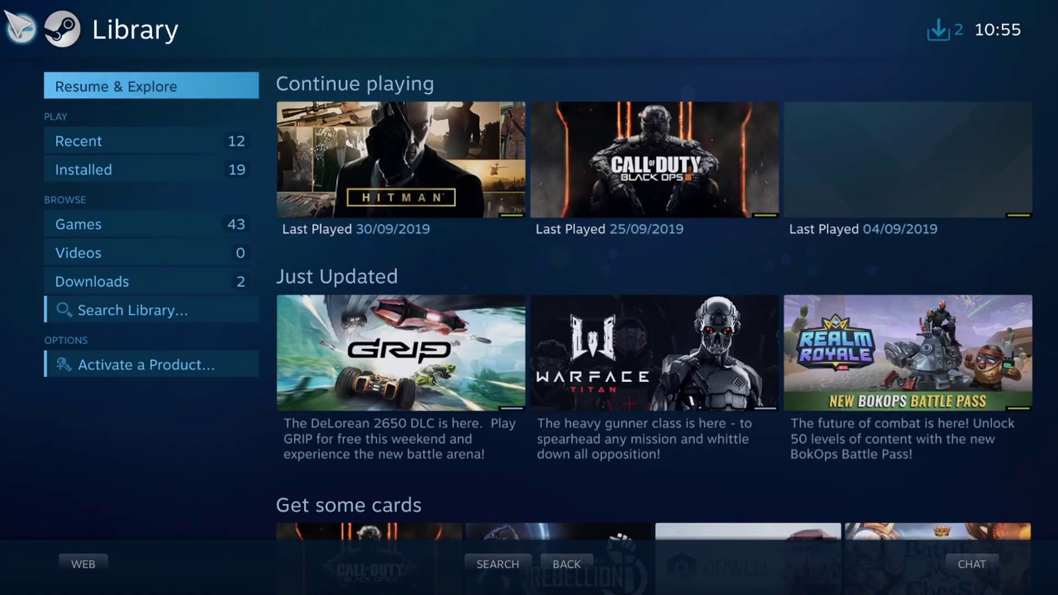
pyautogui.click(21, 28)
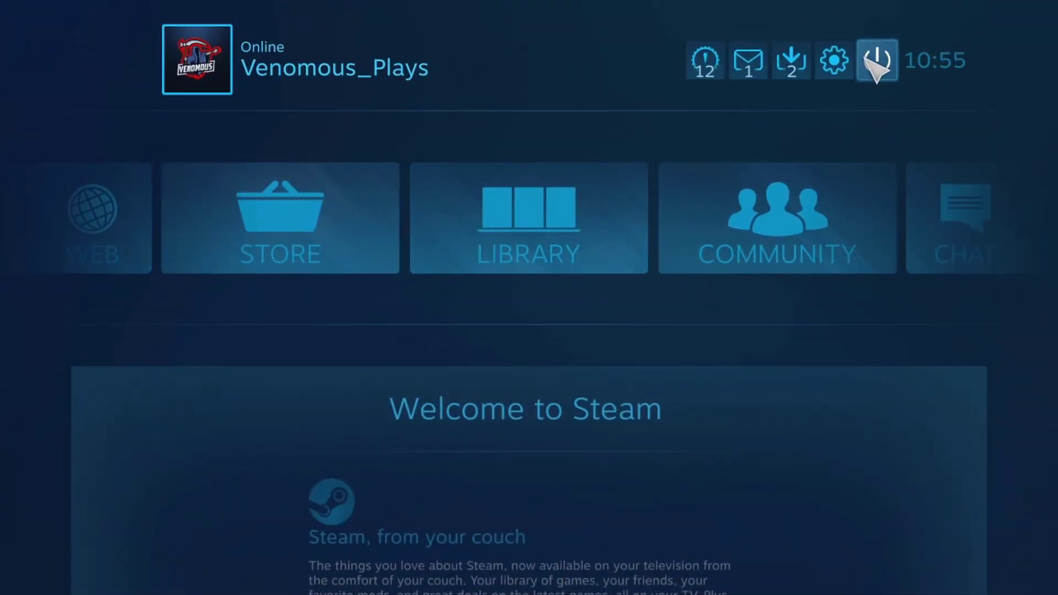
pyautogui.click(834, 59)
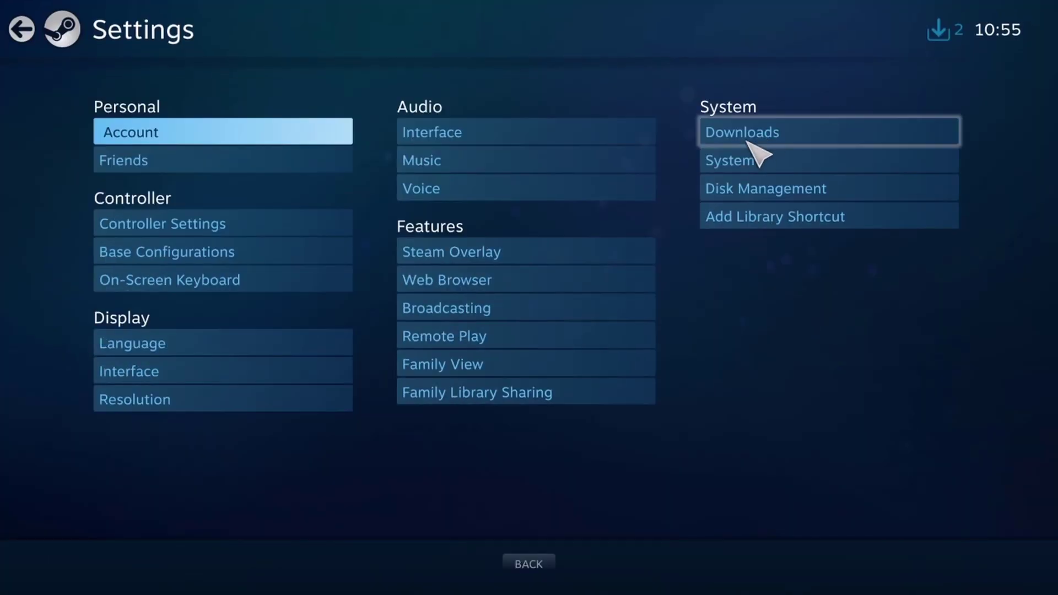
pyautogui.click(734, 226)
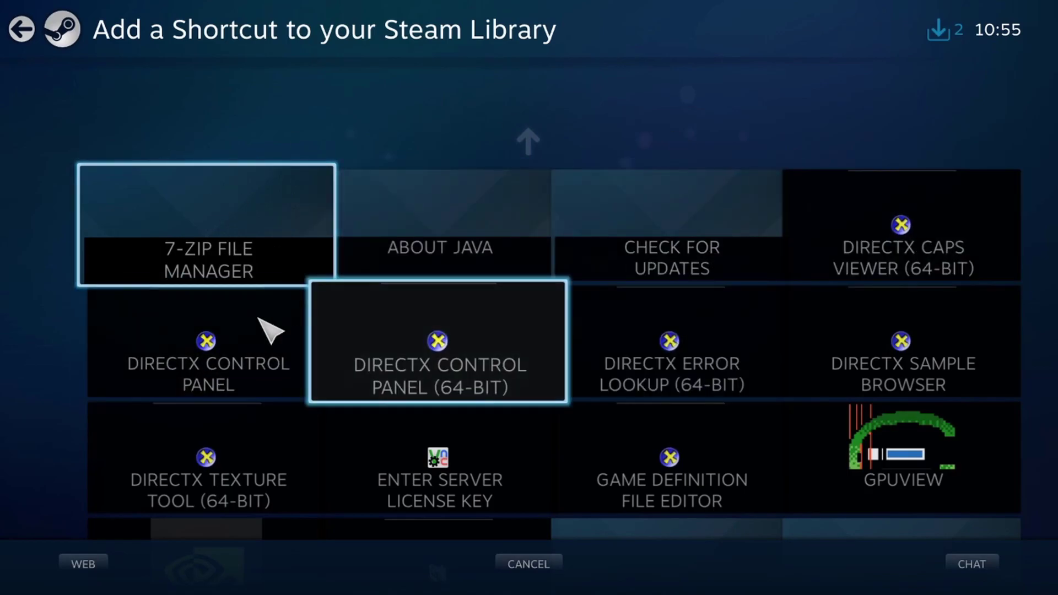
pyautogui.click(385, 269)
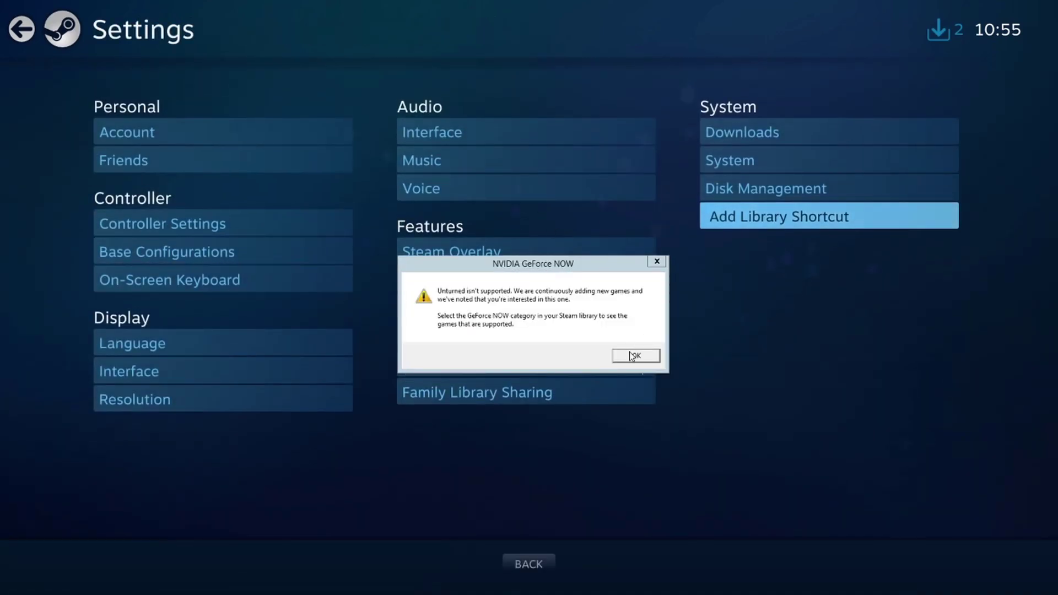
pyautogui.click(633, 356)
pyautogui.press('Escape')
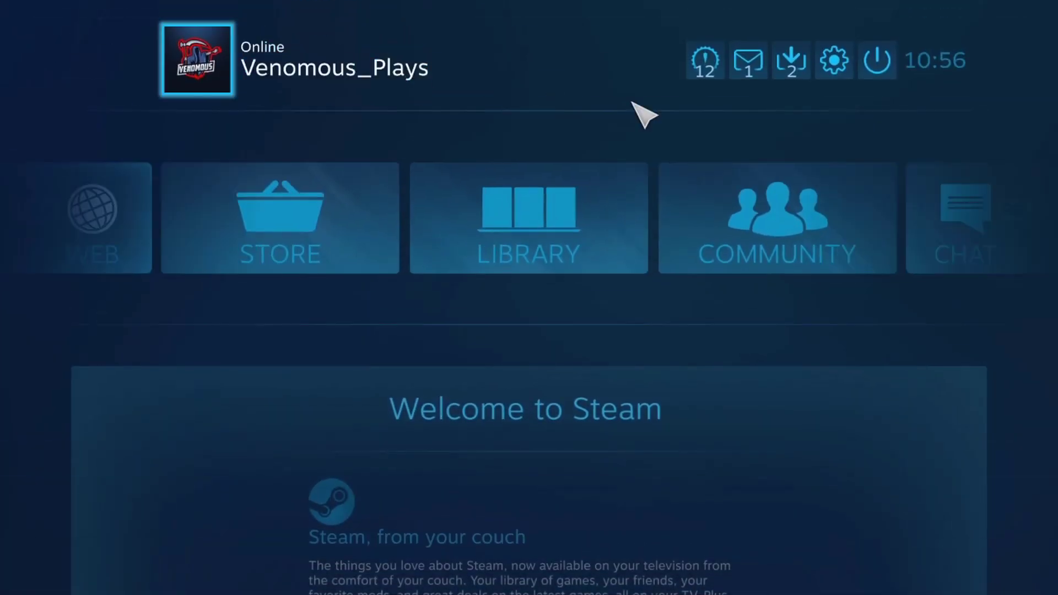
# - Leave Big Picture, add About Java to Favorites and open its properties
pyautogui.click(873, 61)
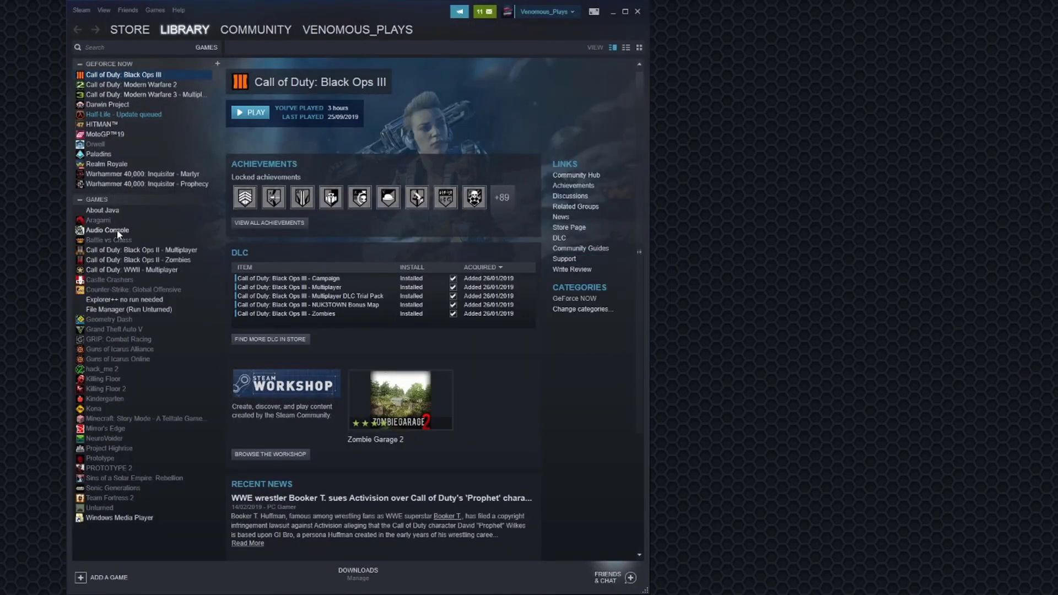
pyautogui.rightClick(110, 210)
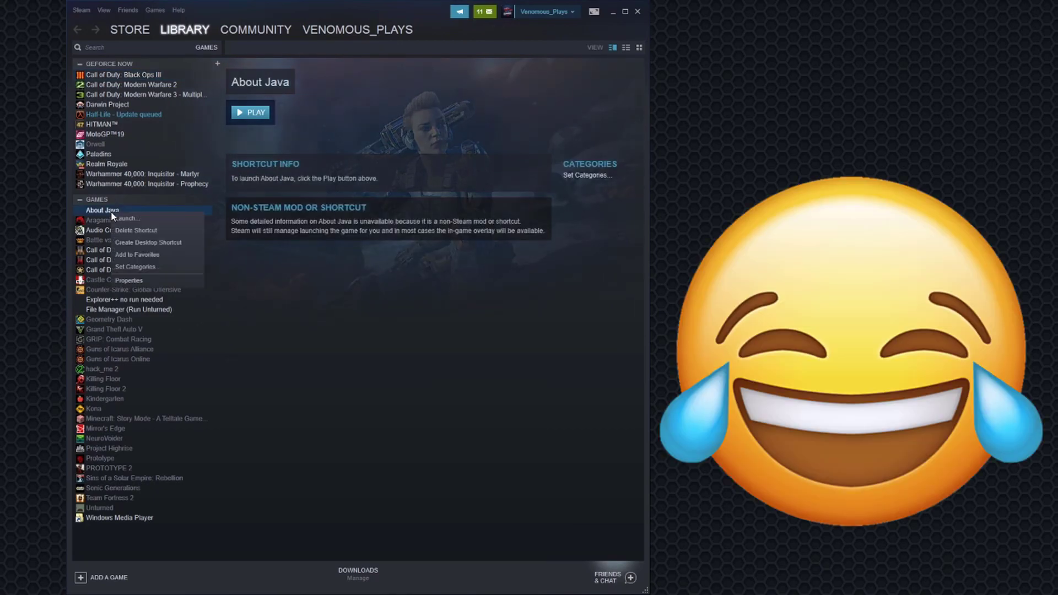
pyautogui.click(142, 256)
pyautogui.rightClick(96, 74)
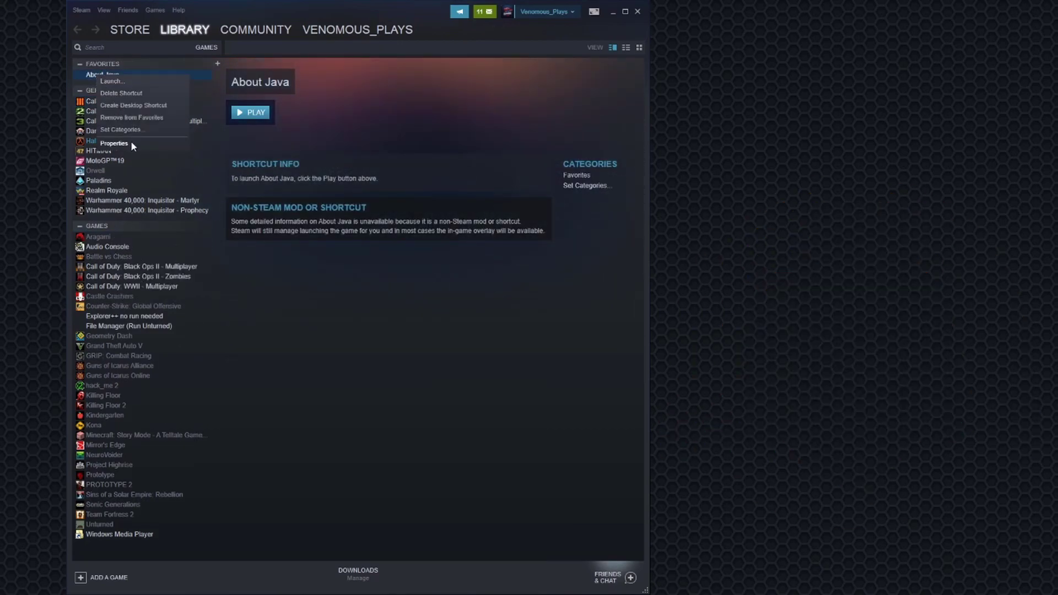
pyautogui.click(114, 143)
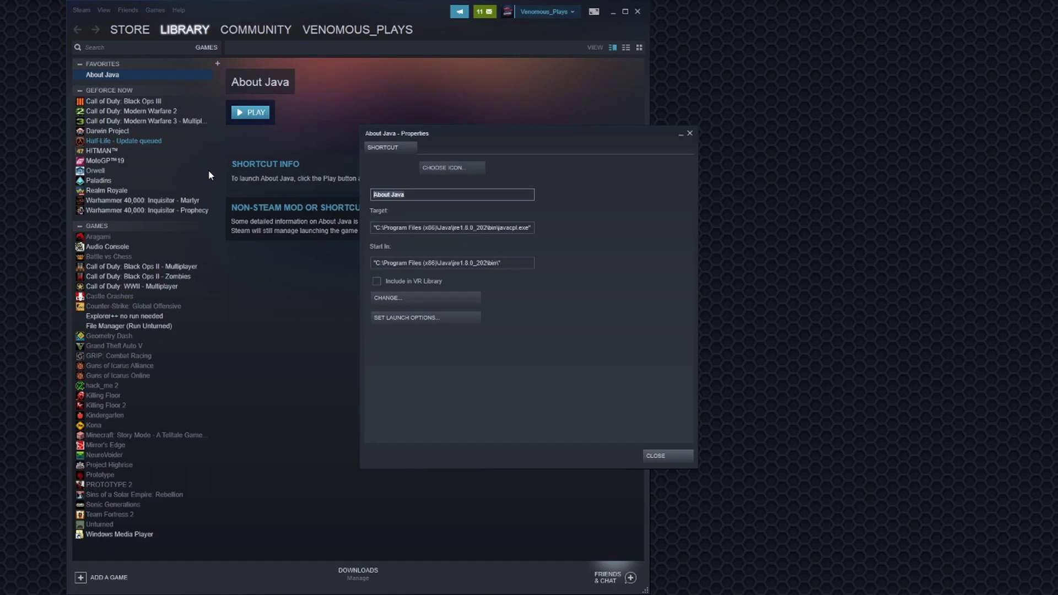
# - Rename the shortcut to CMD and set its target to C:\Windows\System32\cmd.exe
pyautogui.write('CMD')
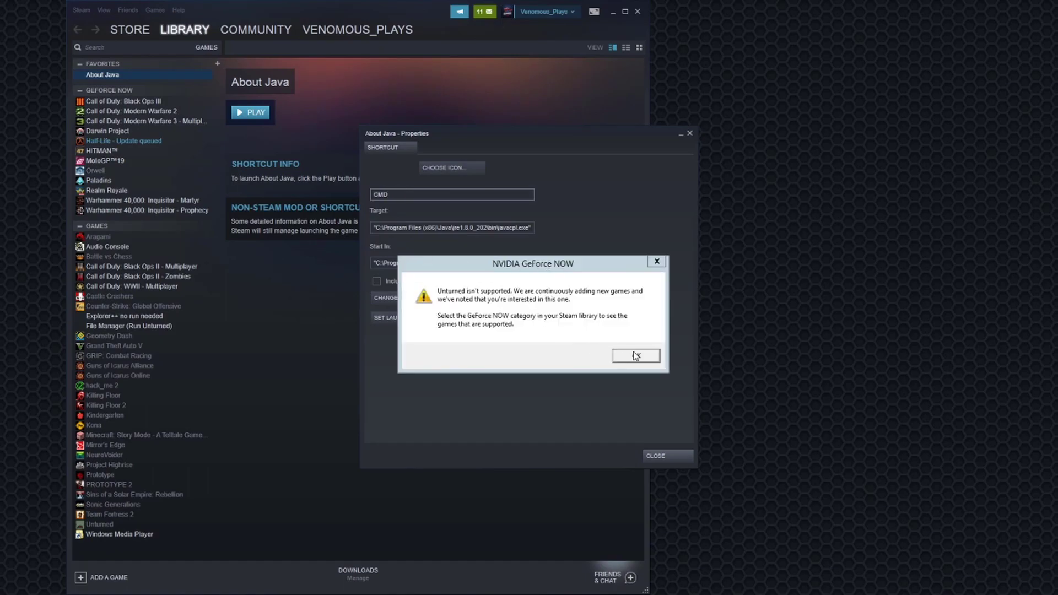
pyautogui.click(636, 355)
pyautogui.click(478, 230)
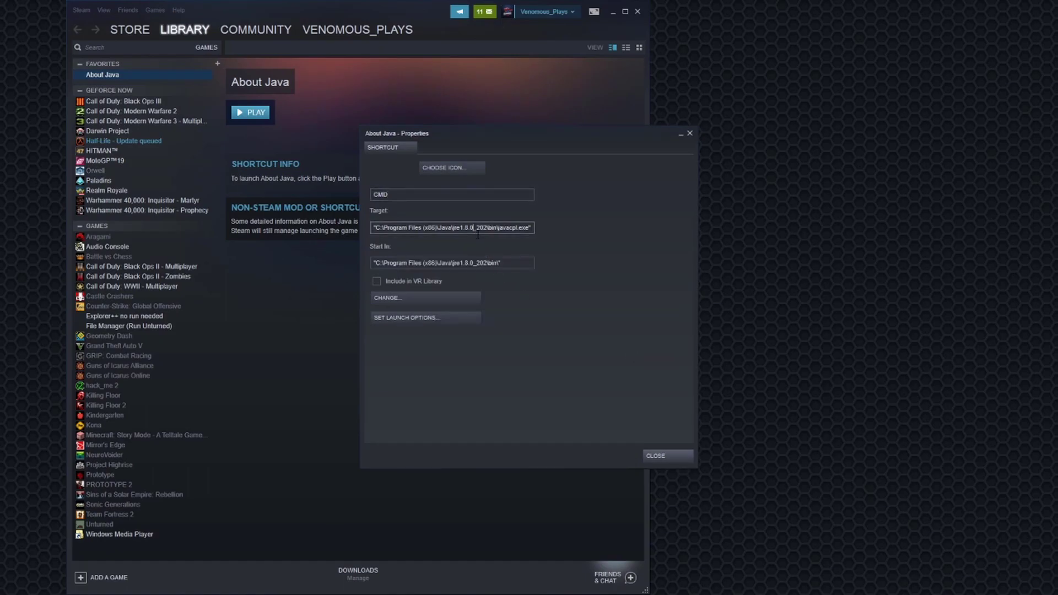
pyautogui.hotkey('ctrl', 'a')
pyautogui.press('BackSpace')
pyautogui.write('"C:\\Window')
pyautogui.write('s\\Sys')
pyautogui.write('tem')
pyautogui.write('32')
pyautogui.write('\\cmd\\cmd.e')
pyautogui.moveTo(462, 228); pyautogui.dragTo(243, 206)
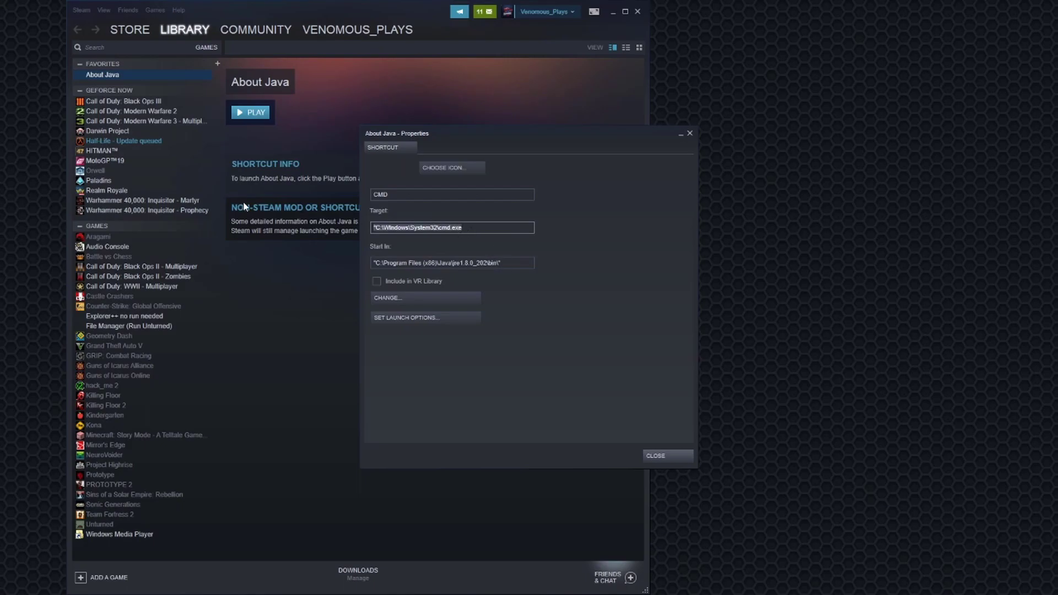
pyautogui.moveTo(517, 264); pyautogui.dragTo(292, 253)
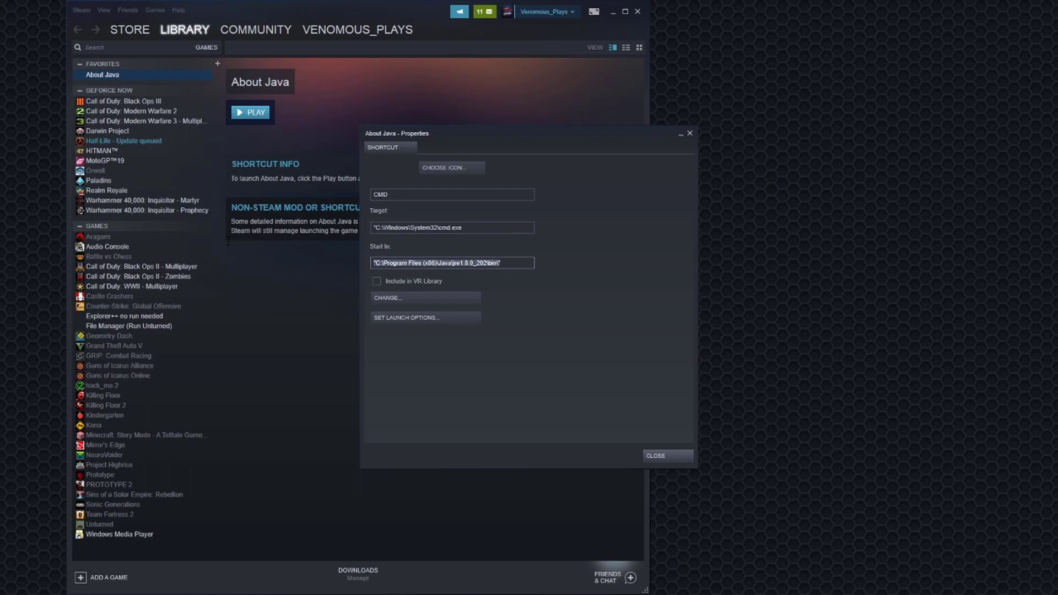
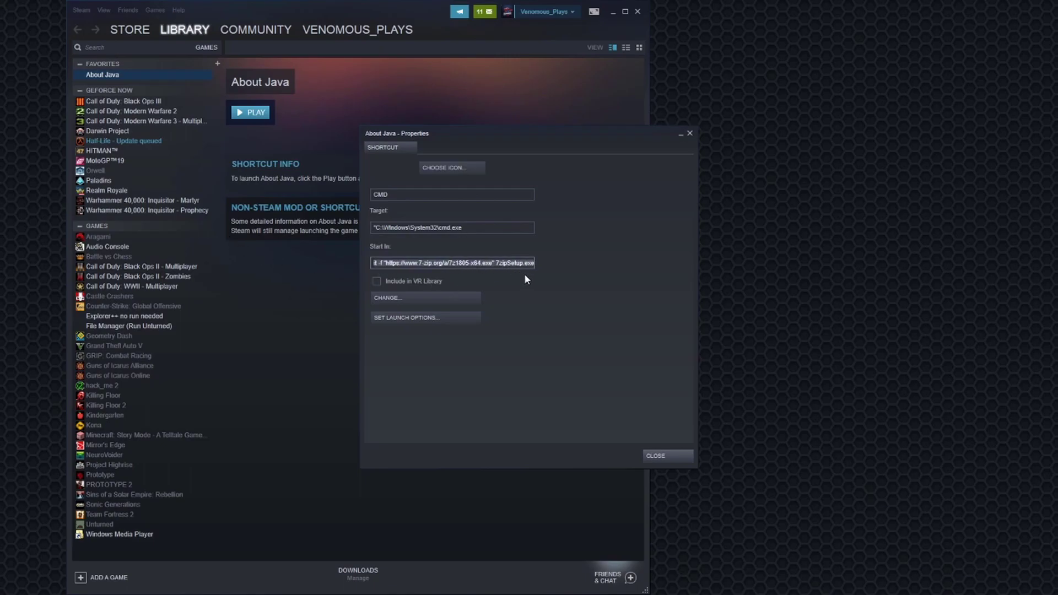
# - Copy the "C:\Windows\System32\cmd.exe" target path into the cleared Start In field
pyautogui.press('BackSpace')
pyautogui.moveTo(462, 227); pyautogui.dragTo(374, 227)
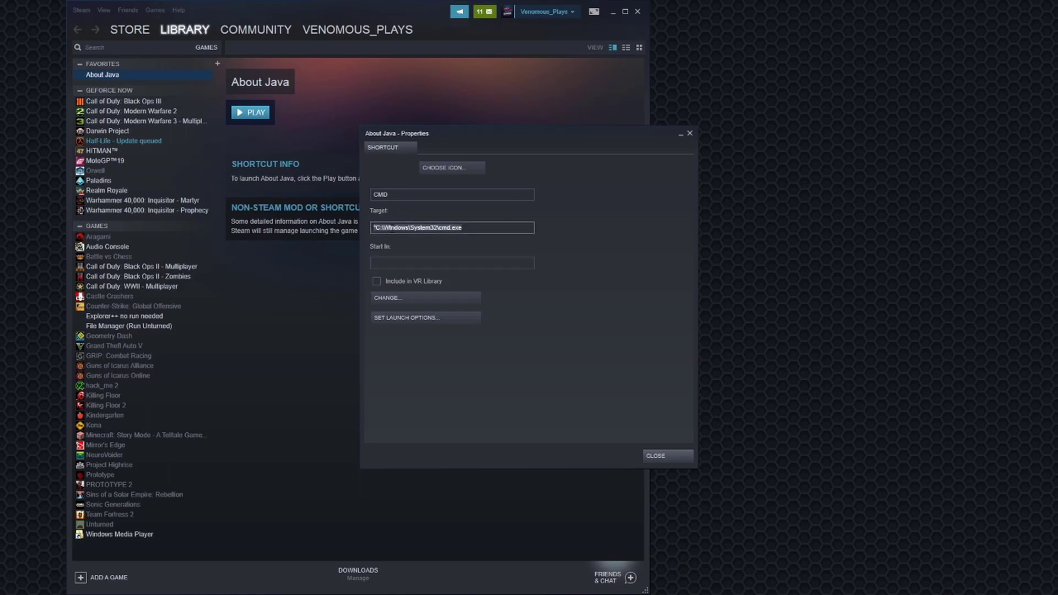
pyautogui.rightClick(400, 230)
pyautogui.click(413, 247)
pyautogui.rightClick(398, 264)
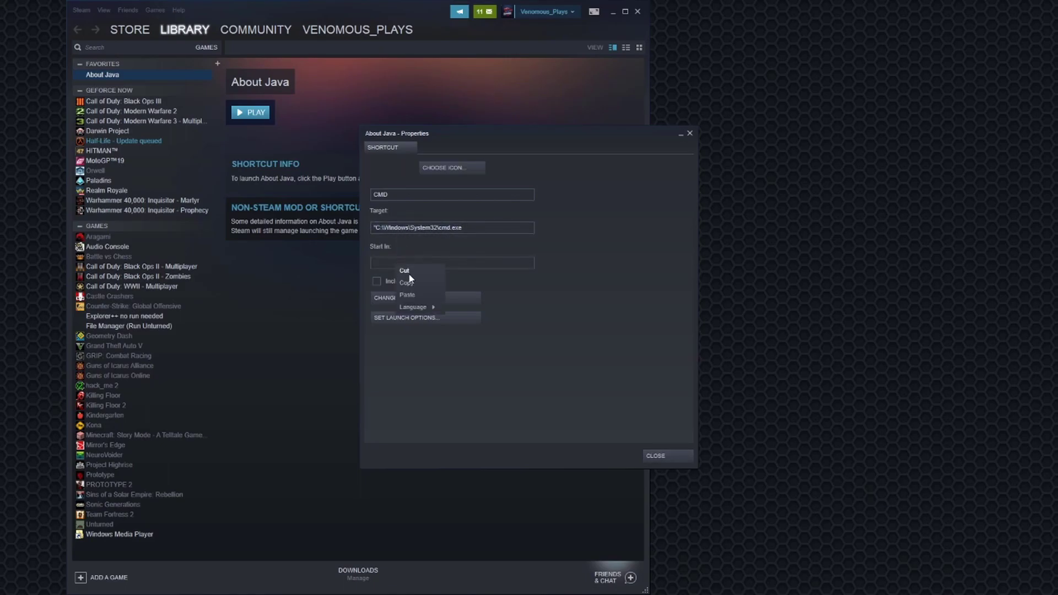
pyautogui.click(413, 295)
# - Trim cmd.exe from Start In and add a closing quote, leaving "C:\Windows\System32"
pyautogui.doubleClick(400, 263)
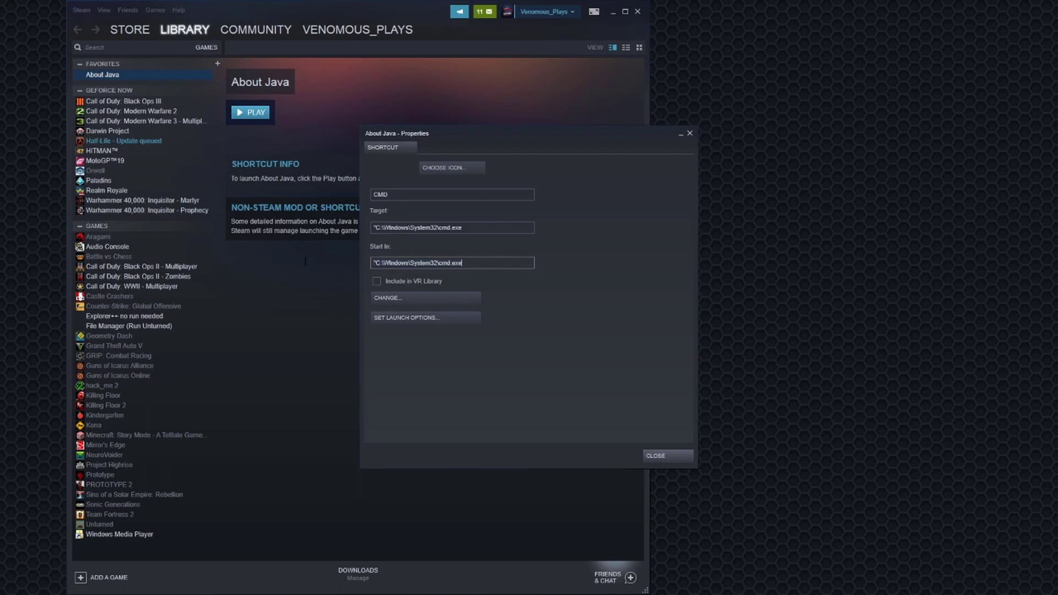
pyautogui.click(472, 266)
pyautogui.press('BackSpace')
pyautogui.press('BackSpace')
pyautogui.press('BackSpace')
pyautogui.press('BackSpace')
pyautogui.press('BackSpace')
pyautogui.write('"')
pyautogui.click(490, 227)
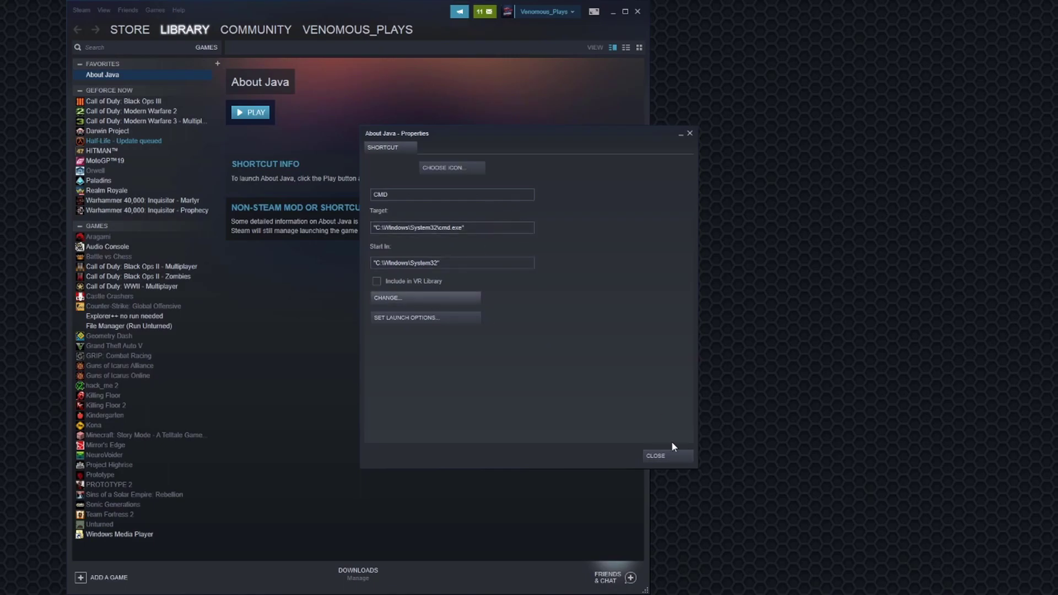
# - Save the CMD shortcut properties and launch CMD, dismissing the GeForce NOW warnings
pyautogui.click(674, 458)
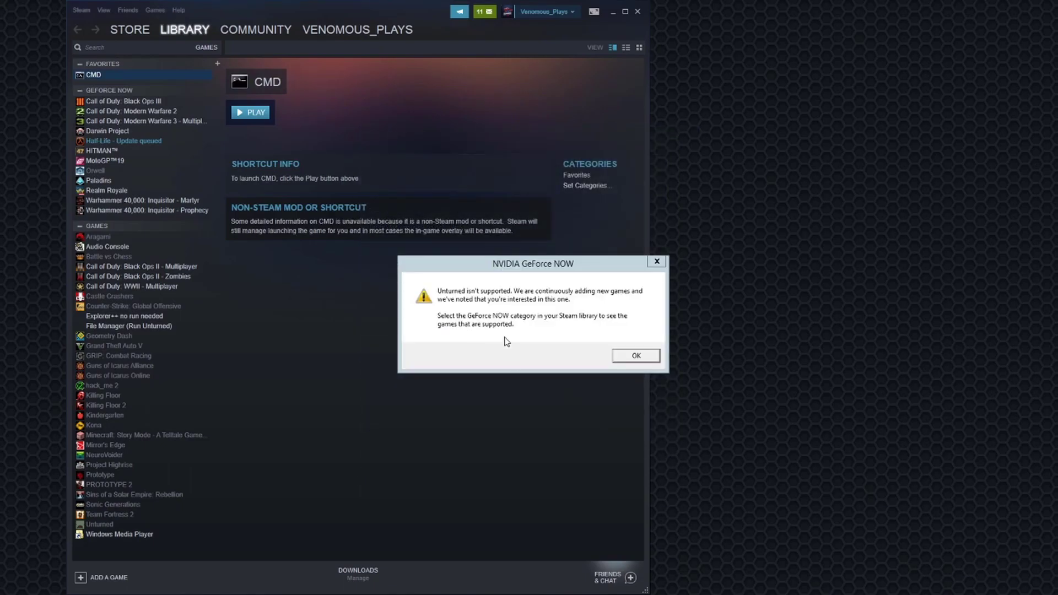
pyautogui.click(635, 356)
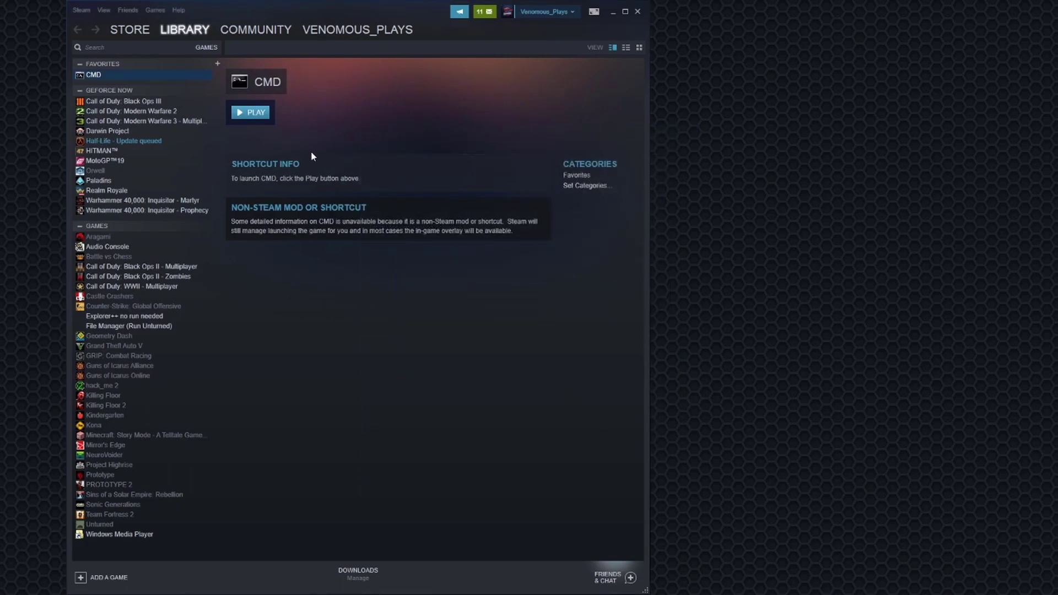
pyautogui.click(263, 113)
pyautogui.click(634, 356)
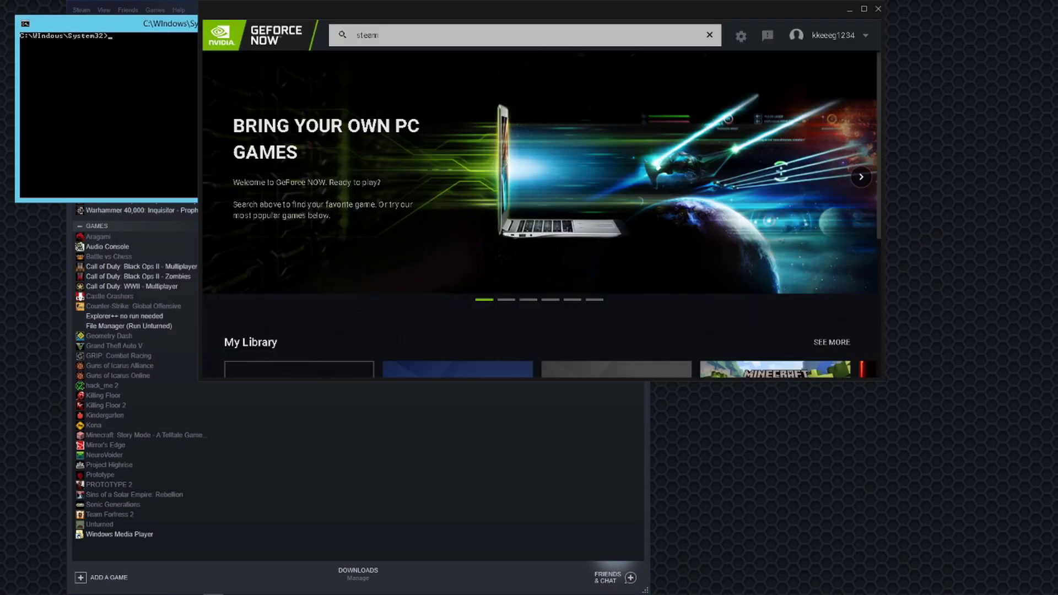
# - Return to the Command Prompt and change into C:\Program Files (x86)\Steam\userdata
pyautogui.click(849, 11)
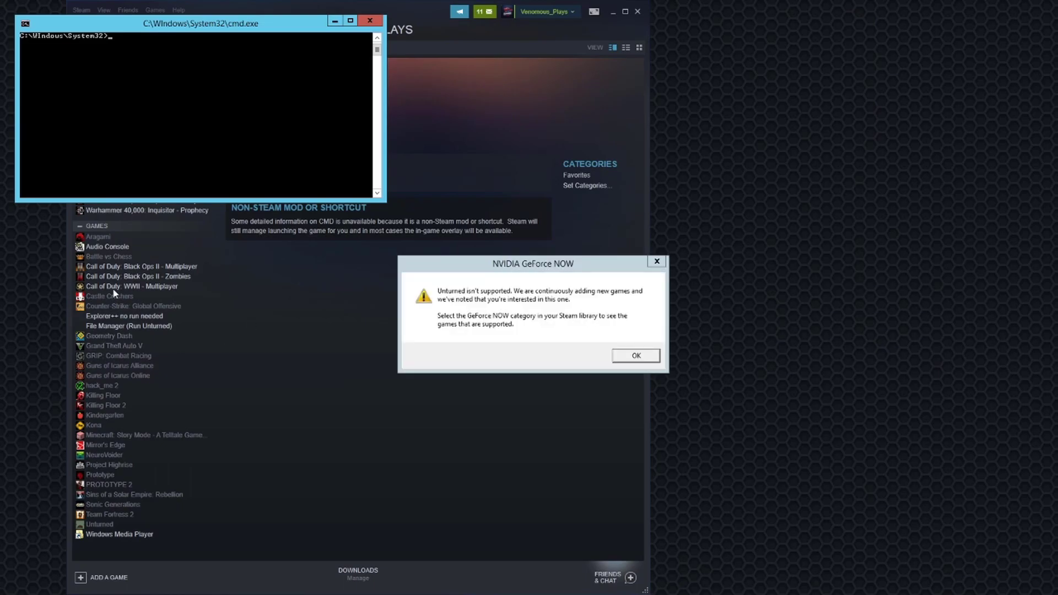
pyautogui.click(636, 356)
pyautogui.hotkey('alt', 'Tab')
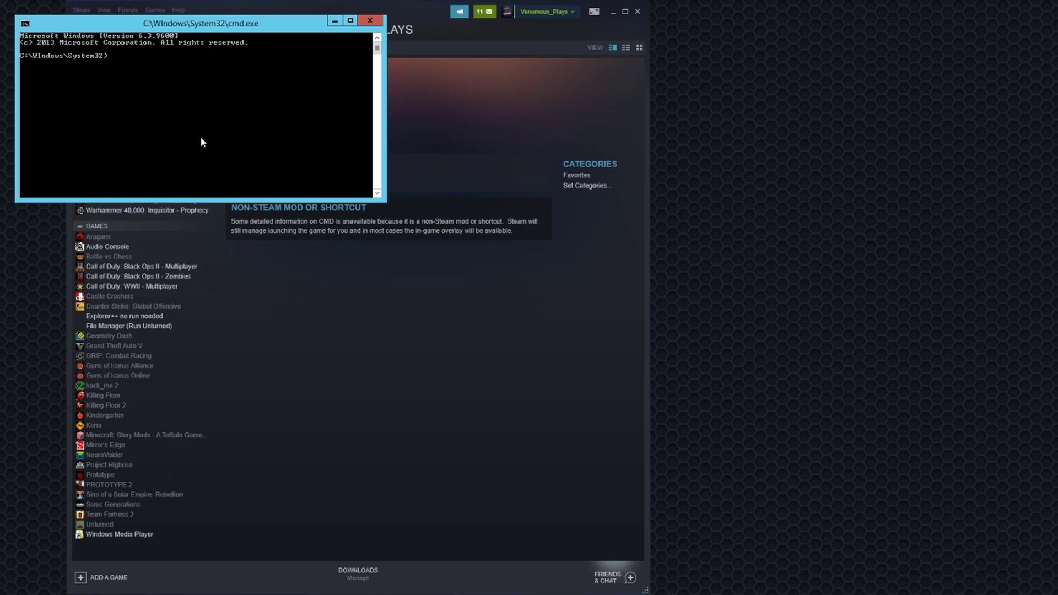
pyautogui.write('cd C:\\')
pyautogui.write('Program Files (x86)\\')
pyautogui.write('Steam\\userdata')
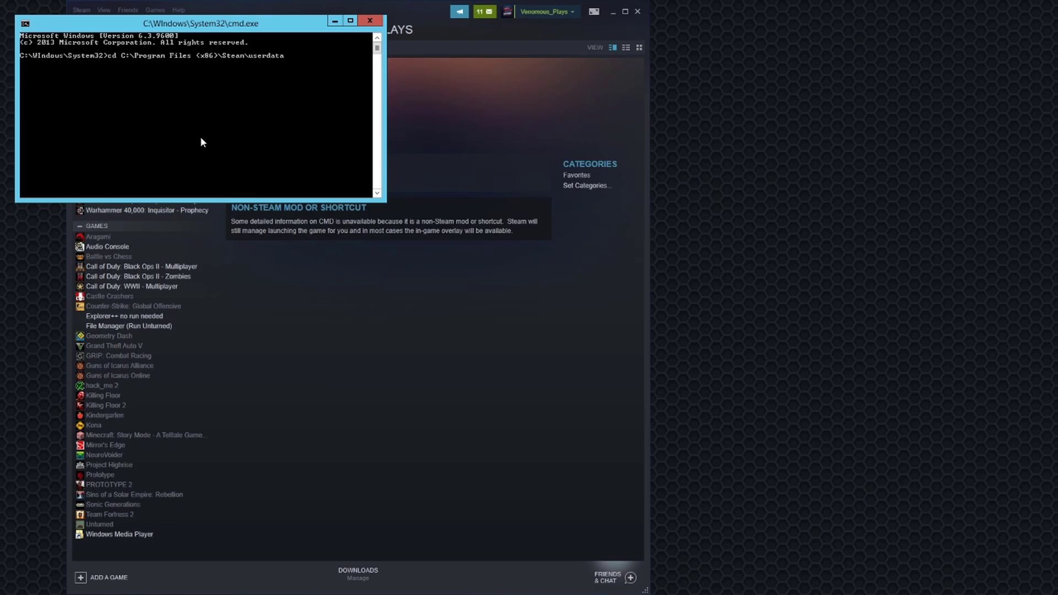
pyautogui.press('Return')
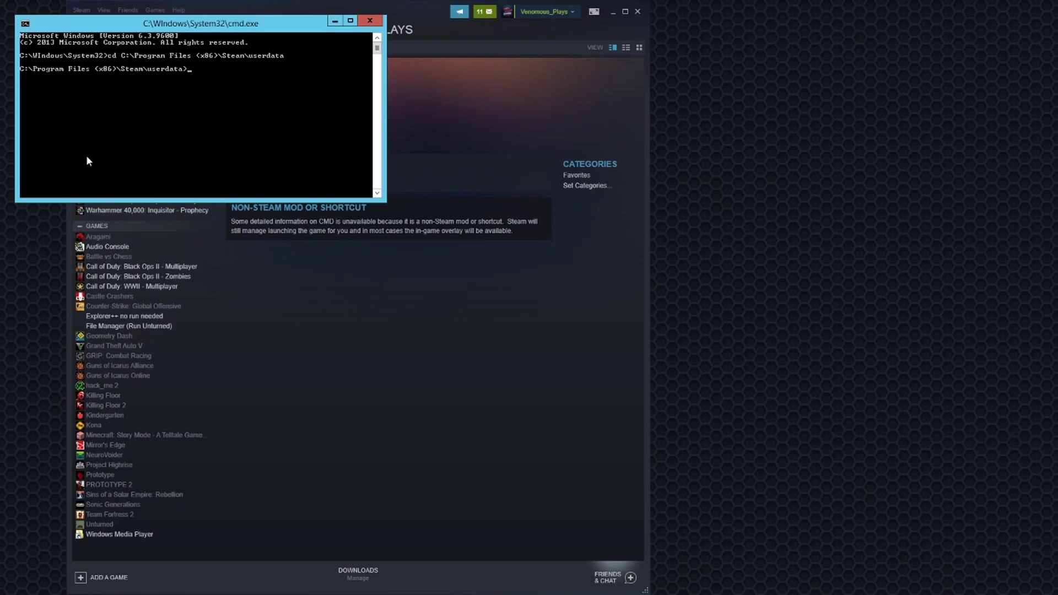
# - Change into the account's numbered ID folder inside userdata
pyautogui.write('251237859')
pyautogui.press('Return')
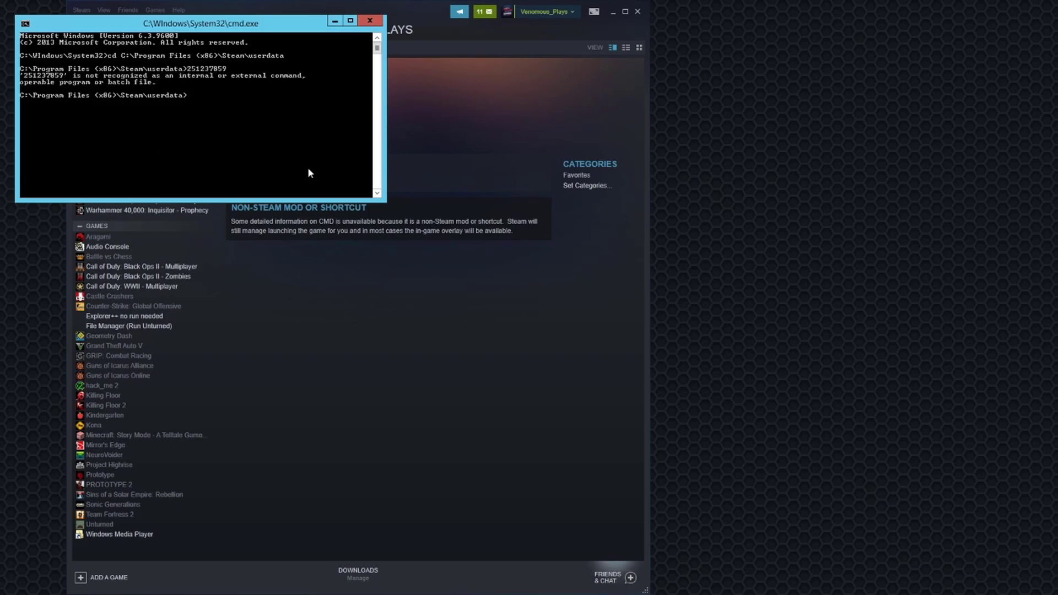
pyautogui.write('cd 251237859')
pyautogui.press('Return')
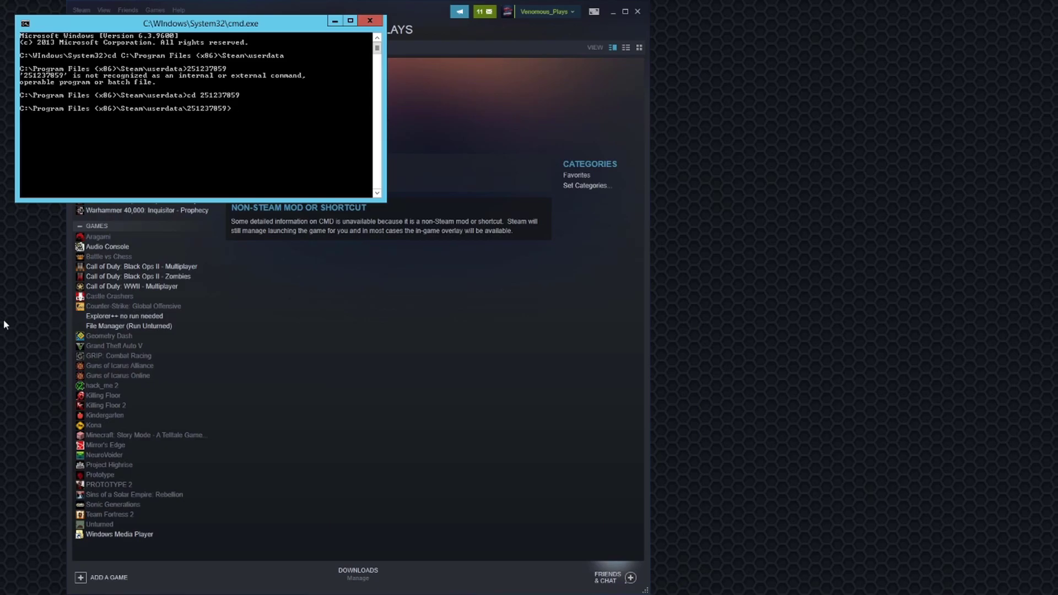
pyautogui.click(656, 357)
pyautogui.hotkey('alt', 'Tab')
pyautogui.press('Escape')
pyautogui.hotkey('alt', 'Tab')
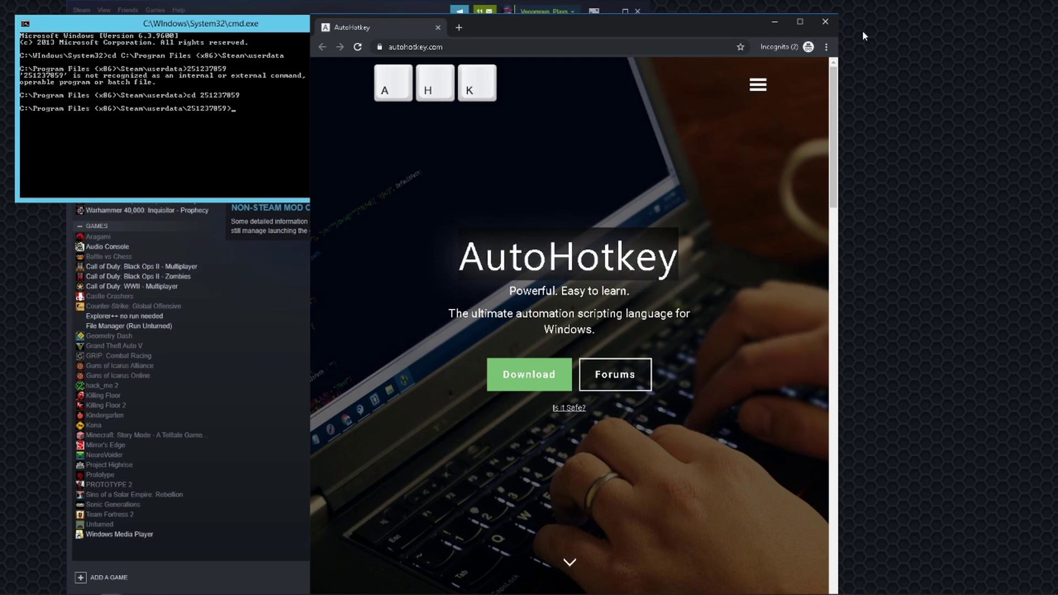
pyautogui.click(826, 22)
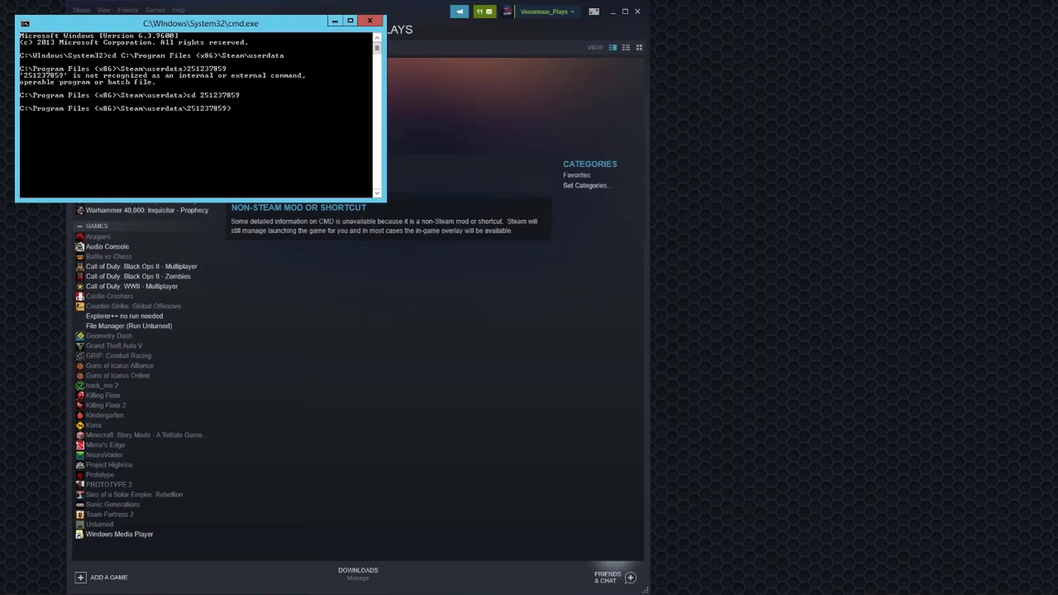
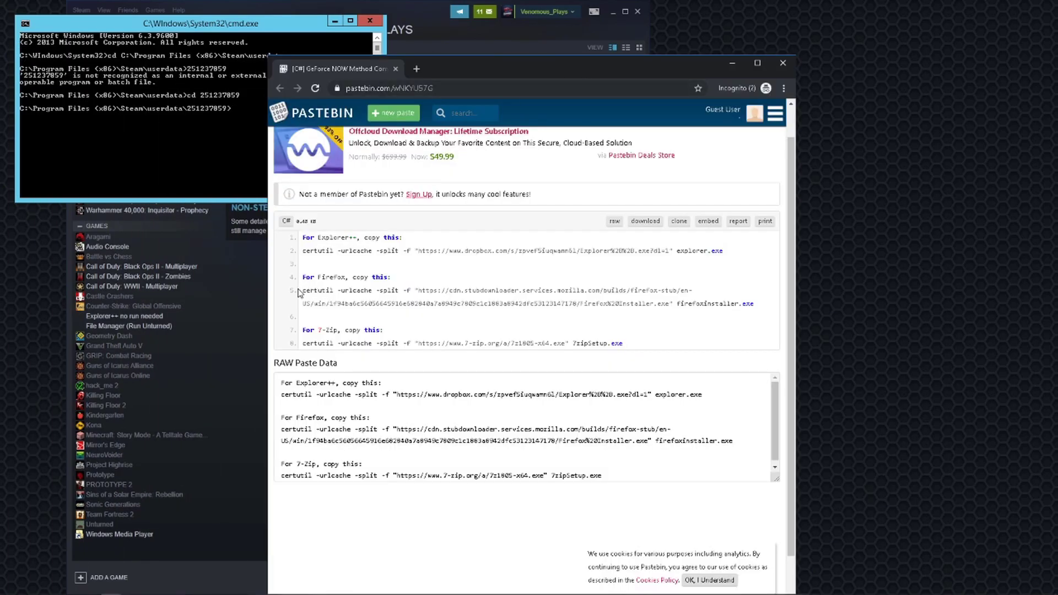
pyautogui.moveTo(302, 291); pyautogui.dragTo(755, 315)
pyautogui.click(472, 299)
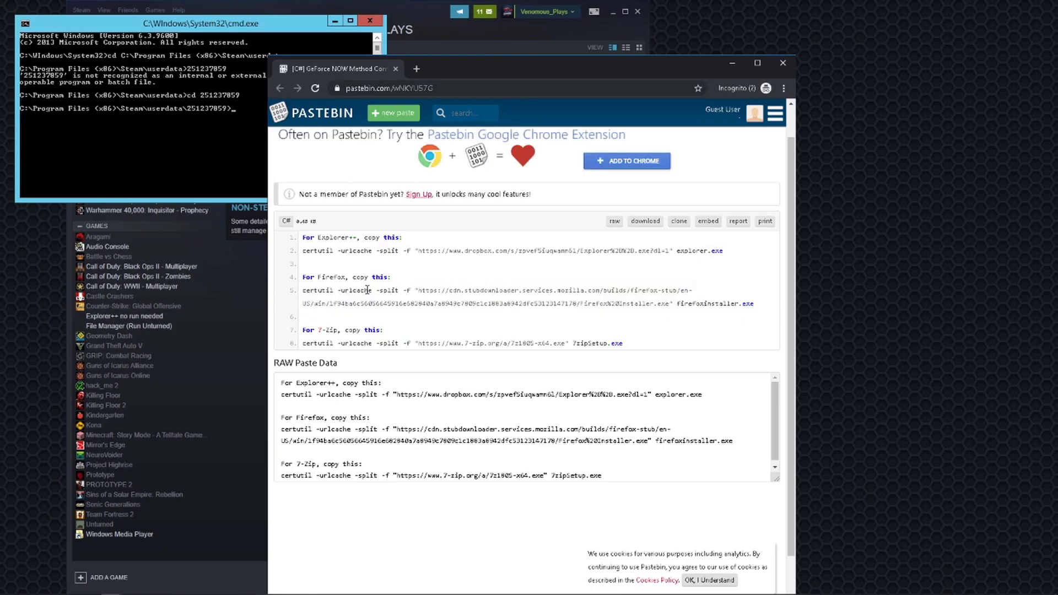
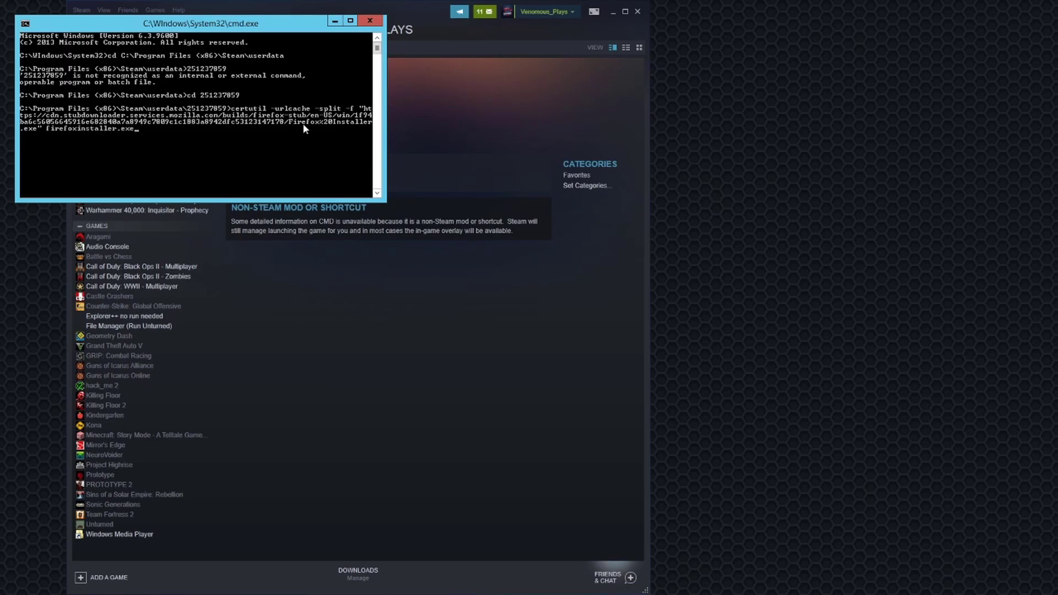
# - Download the Firefox installer with certutil and run firefoxinstaller to install Firefox
pyautogui.press('Return')
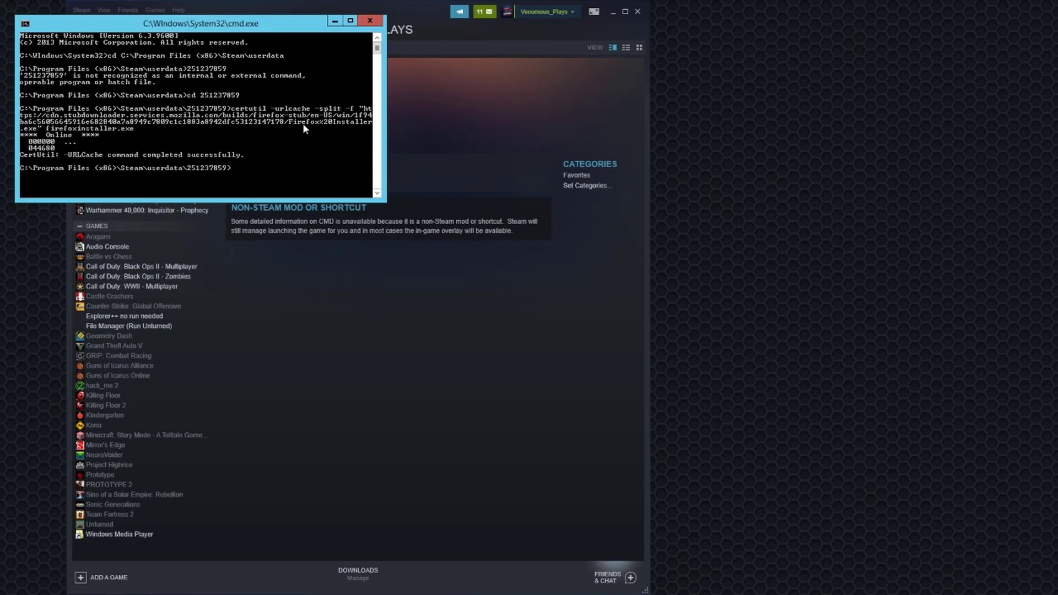
pyautogui.write('fir')
pyautogui.write('firefoxinsta')
pyautogui.write('firefoxinstaller')
pyautogui.press('Return')
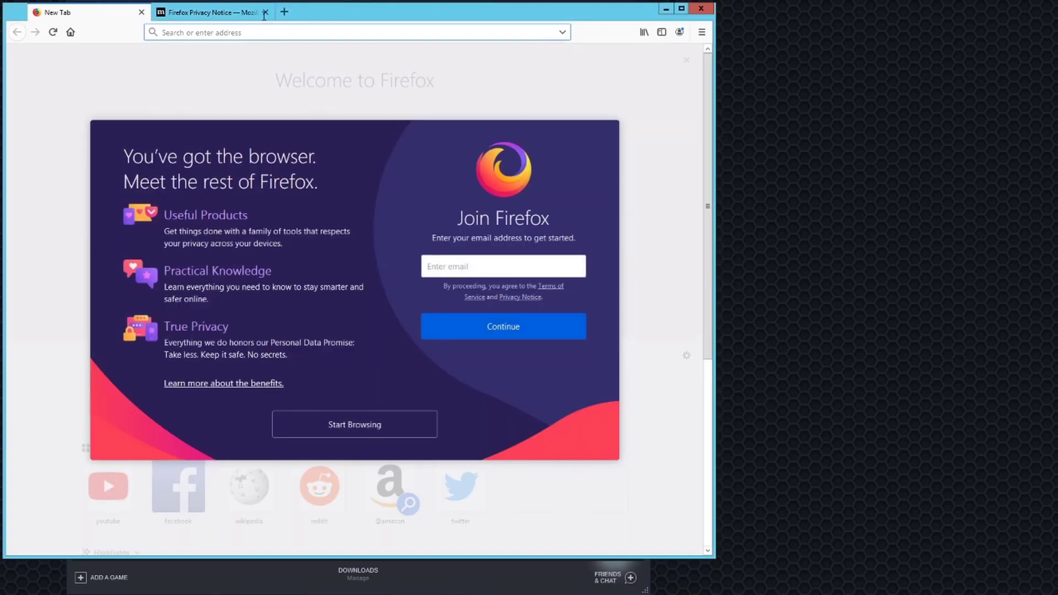
# - Close the Firefox Privacy Notice tab and choose Start Browsing on the Join Firefox overlay
pyautogui.click(264, 15)
pyautogui.click(265, 12)
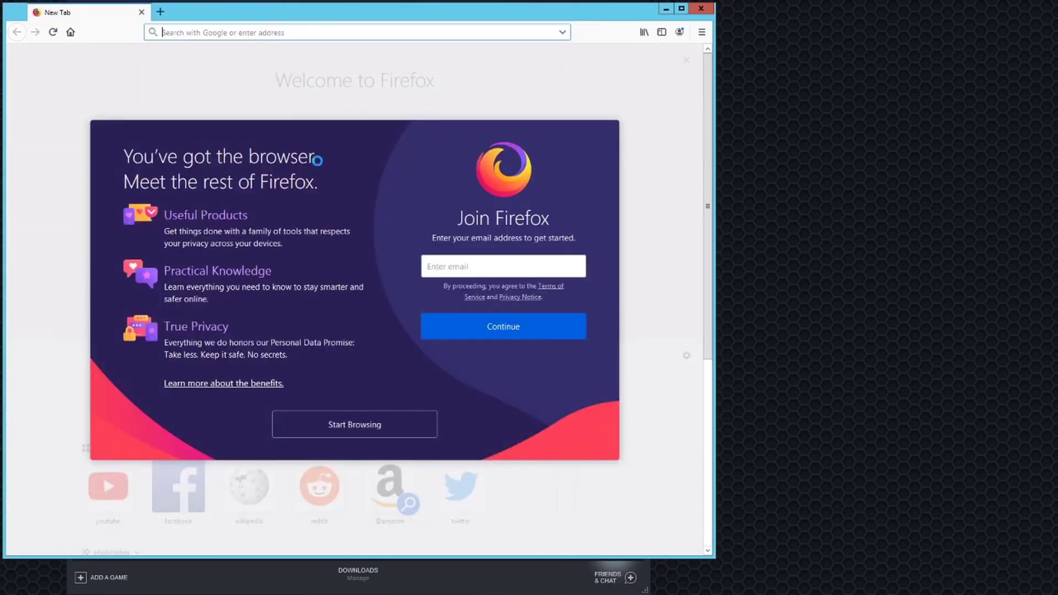
pyautogui.click(377, 422)
# - Drag the Firefox window right and down to fully show the Welcome page
pyautogui.moveTo(301, 19); pyautogui.dragTo(488, 58)
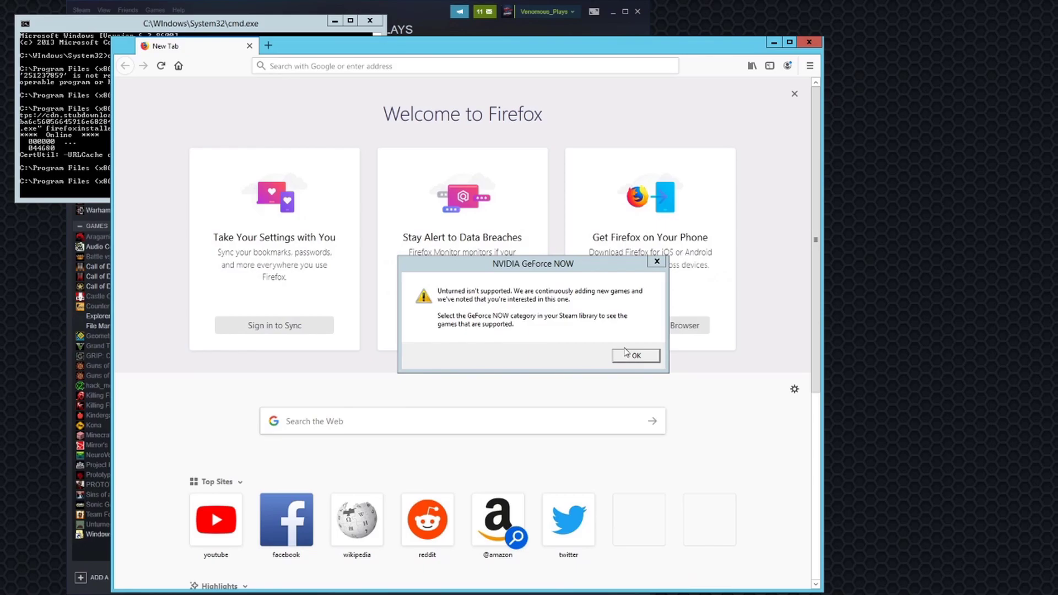
# - Acknowledge the Unturned-not-supported notice and bring the GeForce NOW window to the front
pyautogui.click(648, 357)
pyautogui.click(645, 355)
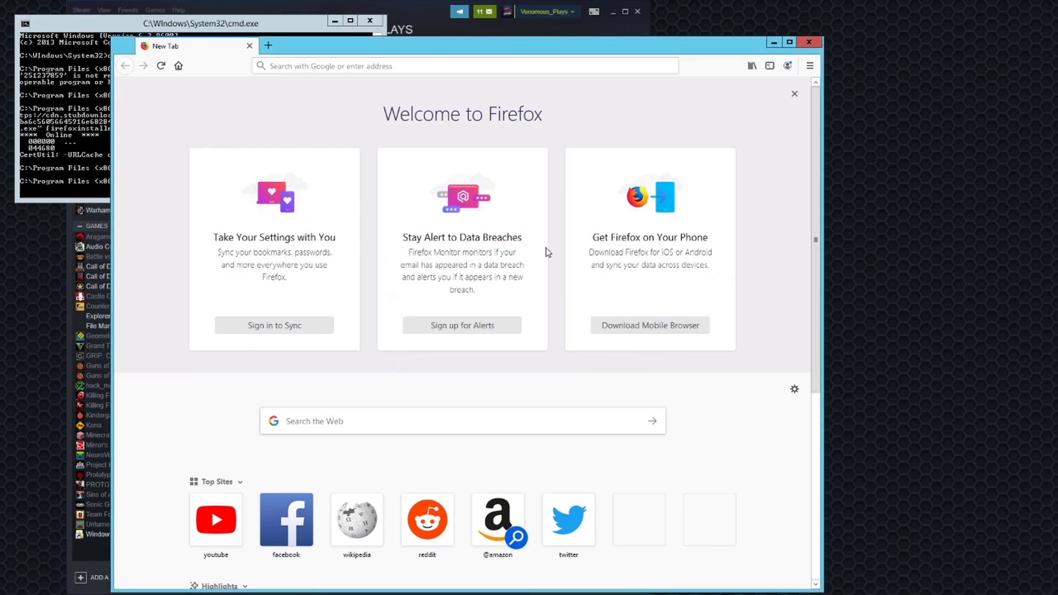
pyautogui.hotkey('alt', 'Tab')
pyautogui.hotkey('alt', 'Tab')
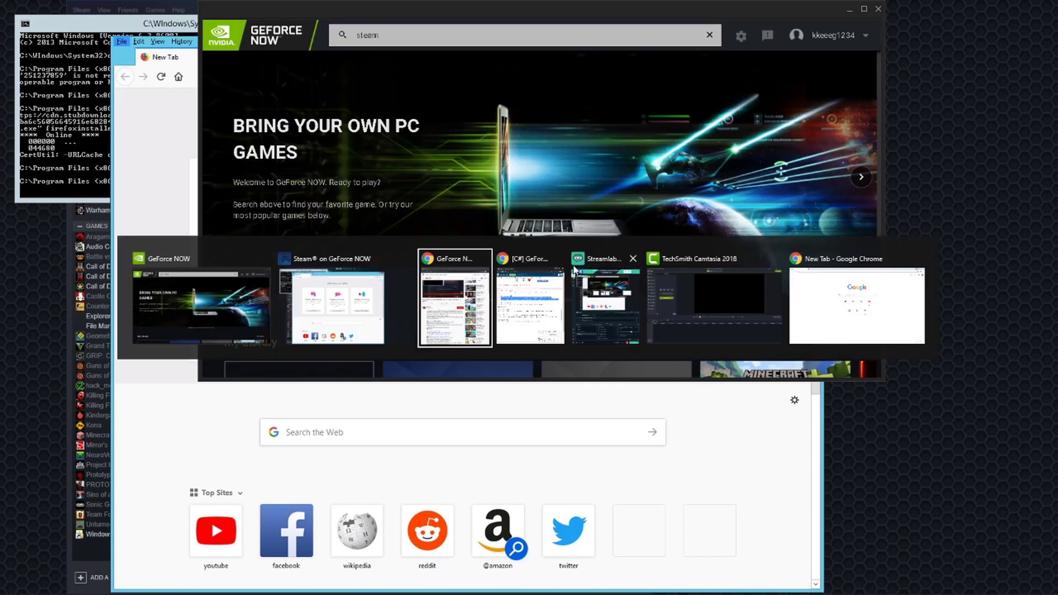
pyautogui.click(264, 293)
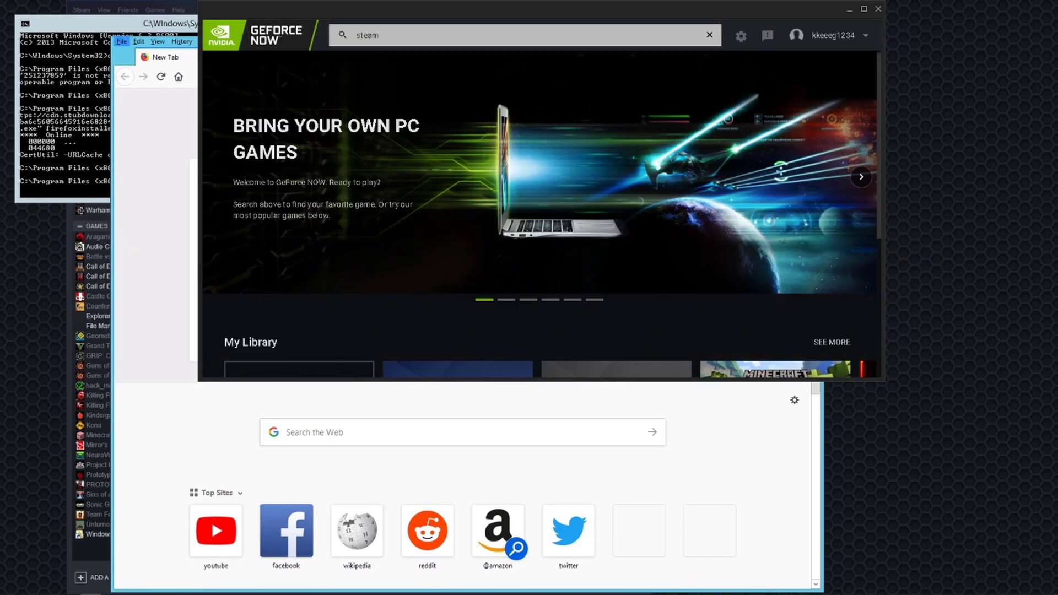